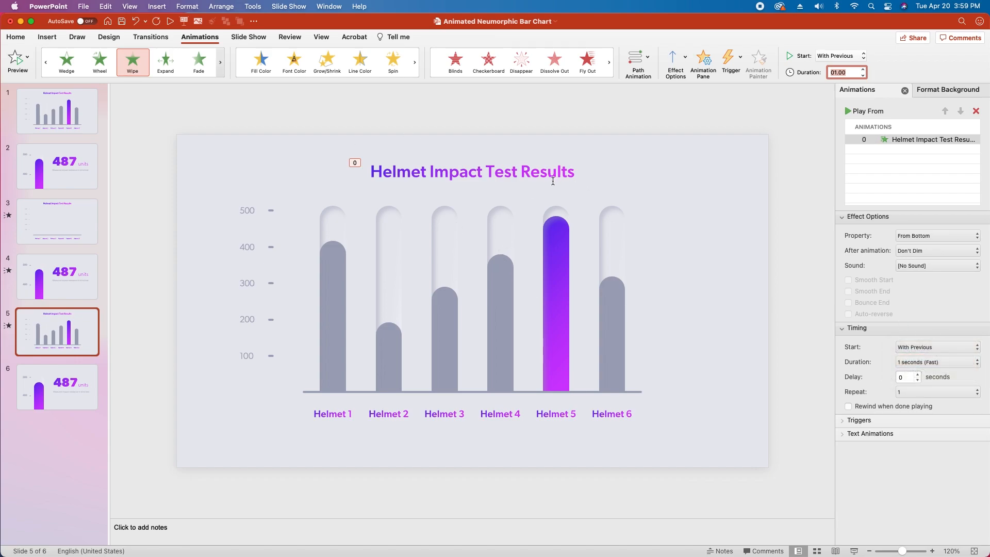
Copy the chart title's Wipe animation to the Helmet 1 label with the Animation Painter
{"action": "left_click", "coordinate": [503, 179]}
{"action": "left_click", "coordinate": [762, 60]}
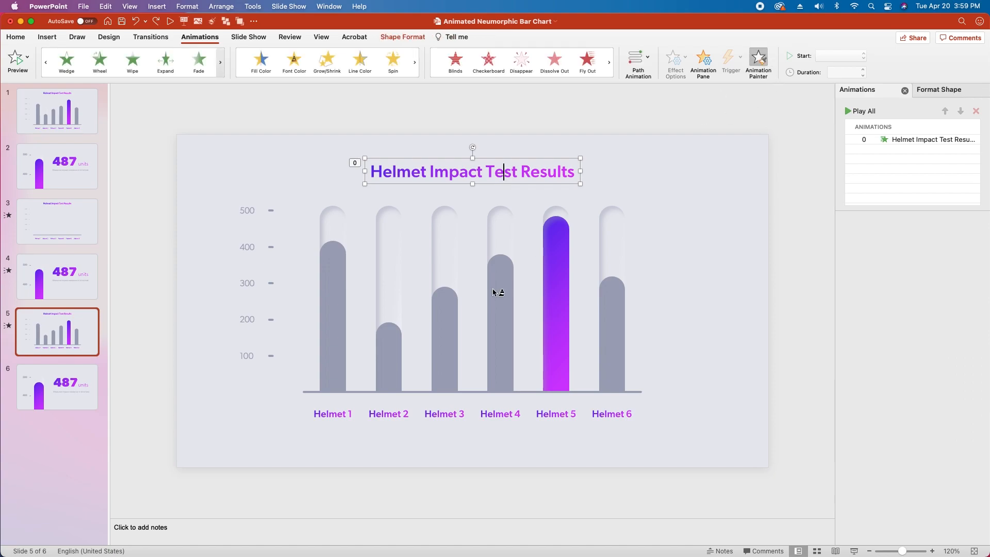
{"action": "left_click", "coordinate": [337, 414]}
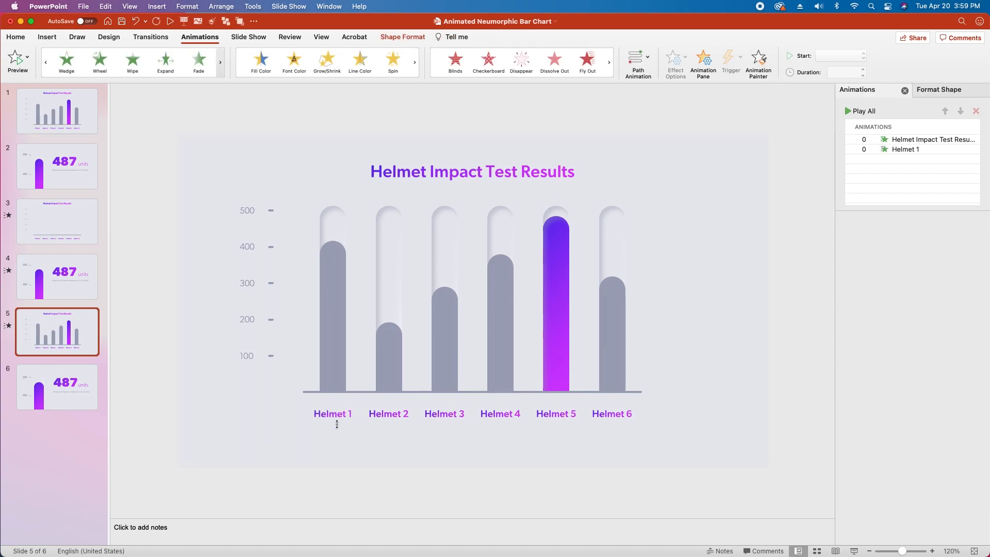
Set the Helmet 1 label's animation to a 0.5-second duration with a 0.25-second delay
{"action": "left_click", "coordinate": [325, 416]}
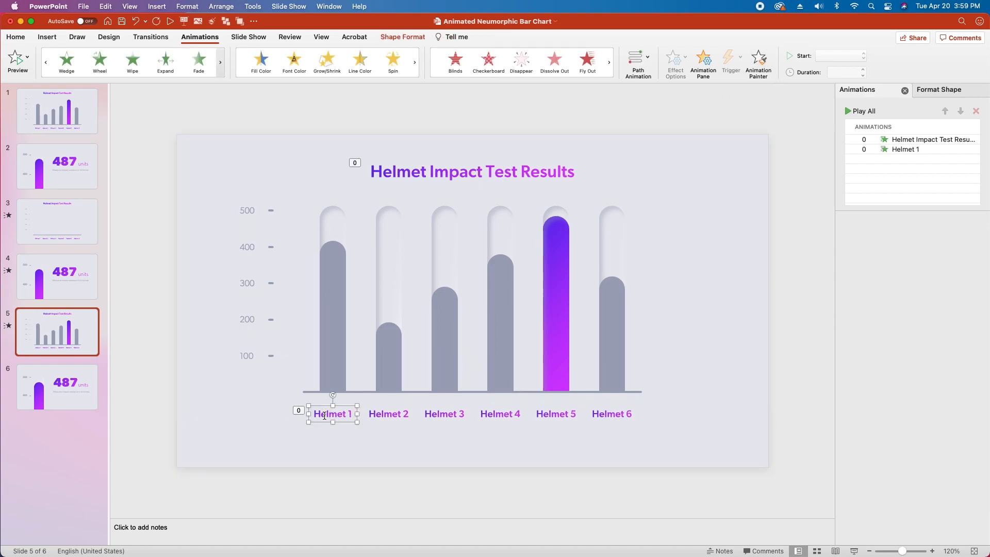
{"action": "left_click", "coordinate": [911, 149]}
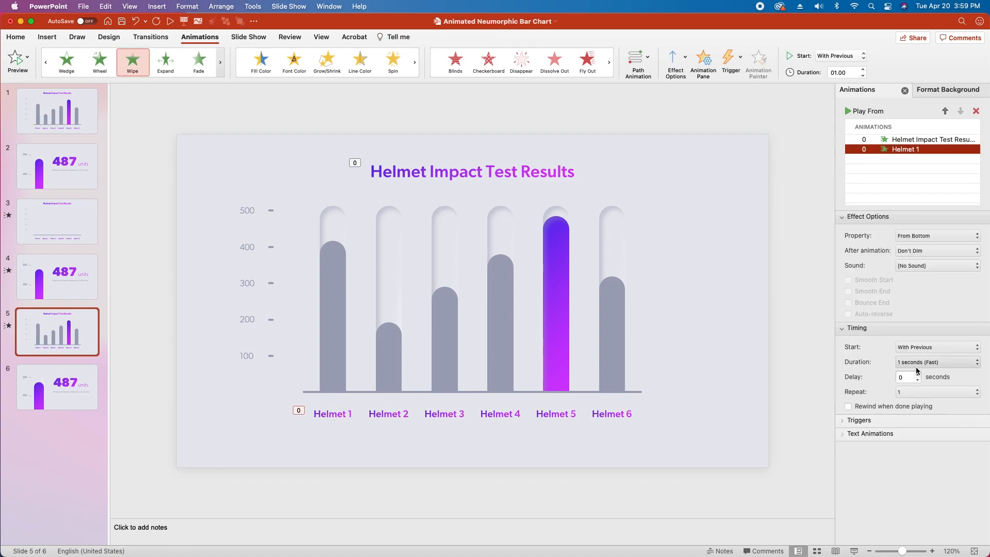
{"action": "left_click", "coordinate": [936, 362]}
{"action": "left_click", "coordinate": [939, 375]}
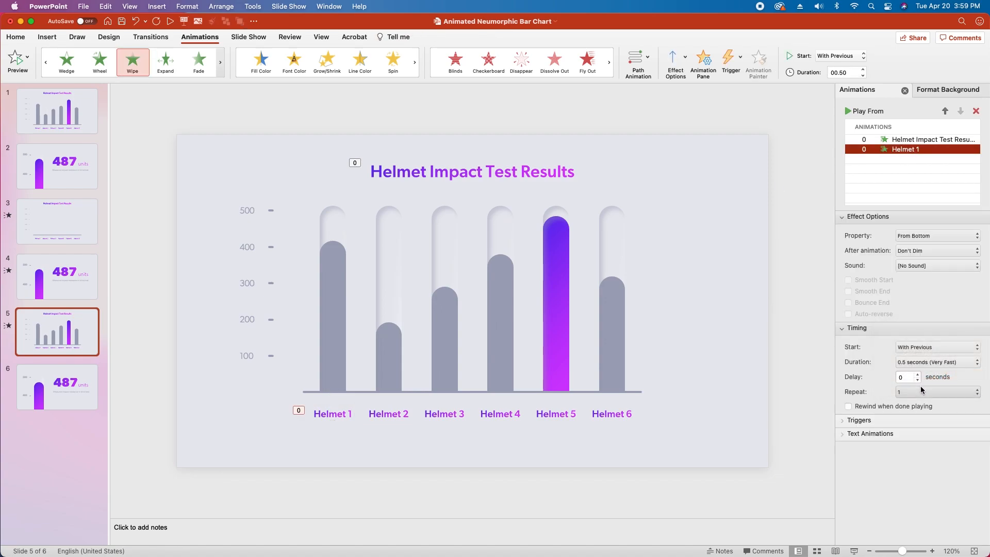
{"action": "left_click", "coordinate": [903, 377]}
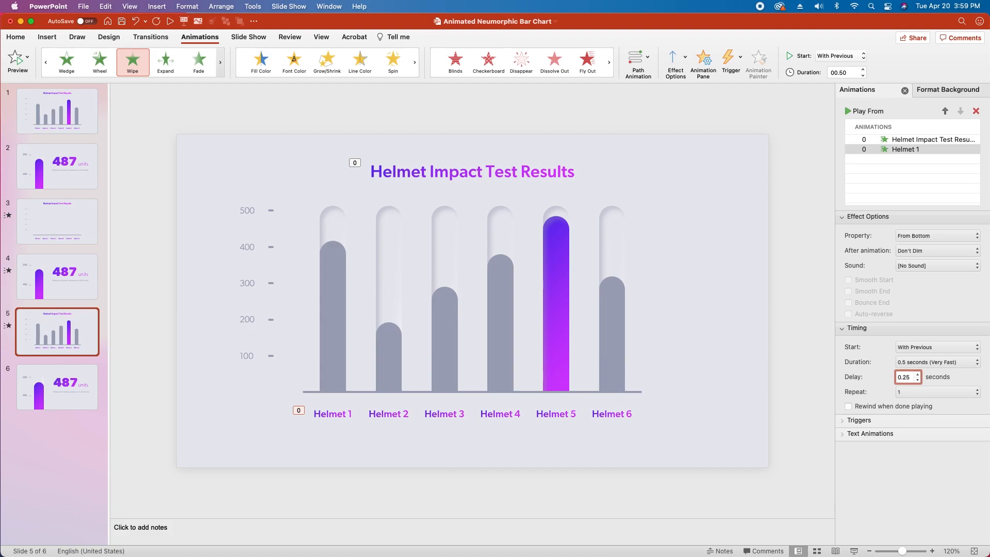
Copy the Helmet 1 label's animation to the Helmet 2 label and increase the delay of the copy
{"action": "left_click", "coordinate": [335, 416]}
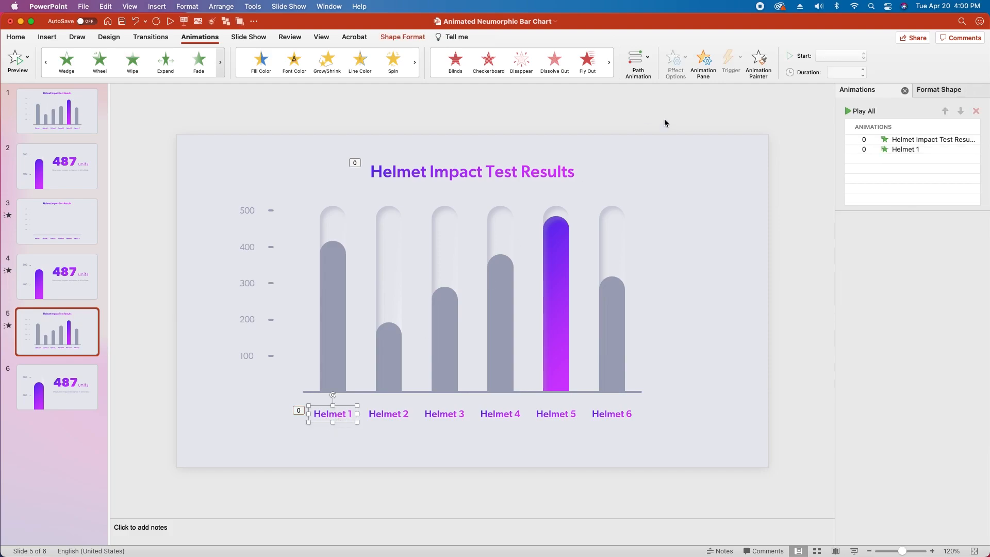
{"action": "left_click", "coordinate": [759, 61]}
{"action": "left_click", "coordinate": [387, 415]}
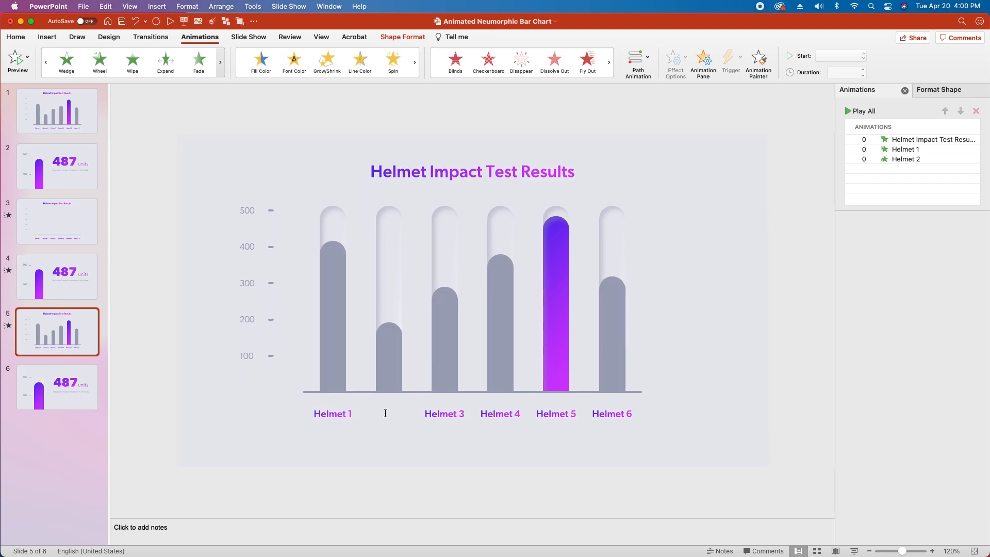
{"action": "left_click", "coordinate": [923, 159]}
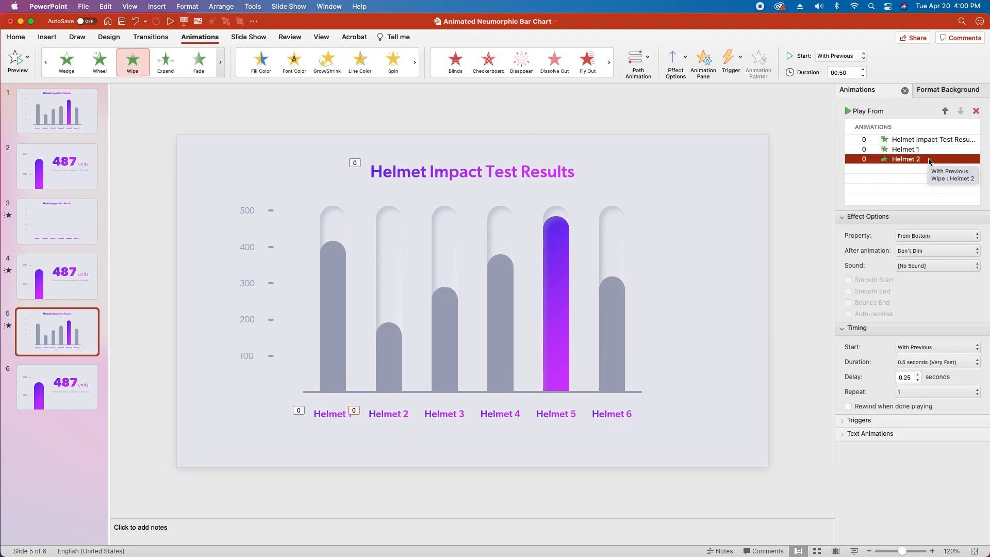
{"action": "left_click", "coordinate": [919, 380]}
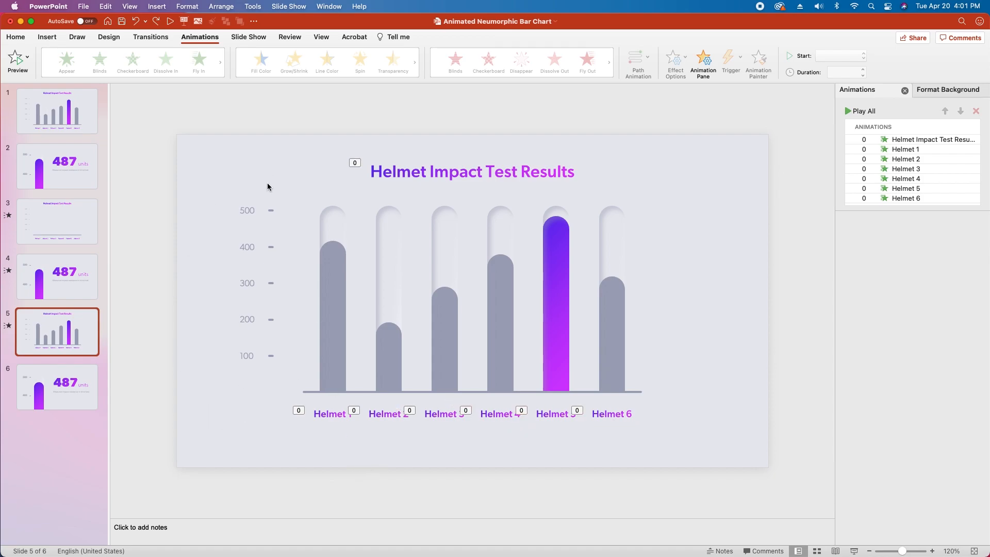
Rename the vertical-axis label groups after their values: 500, 400, 300, 200 and 100
{"action": "left_click", "coordinate": [251, 216]}
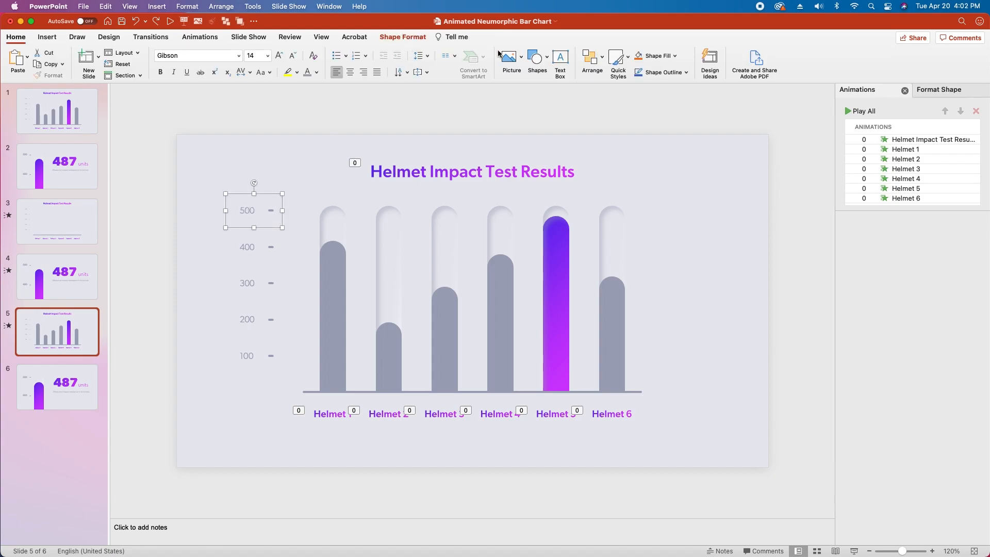
{"action": "left_click", "coordinate": [411, 39]}
{"action": "left_click", "coordinate": [602, 61]}
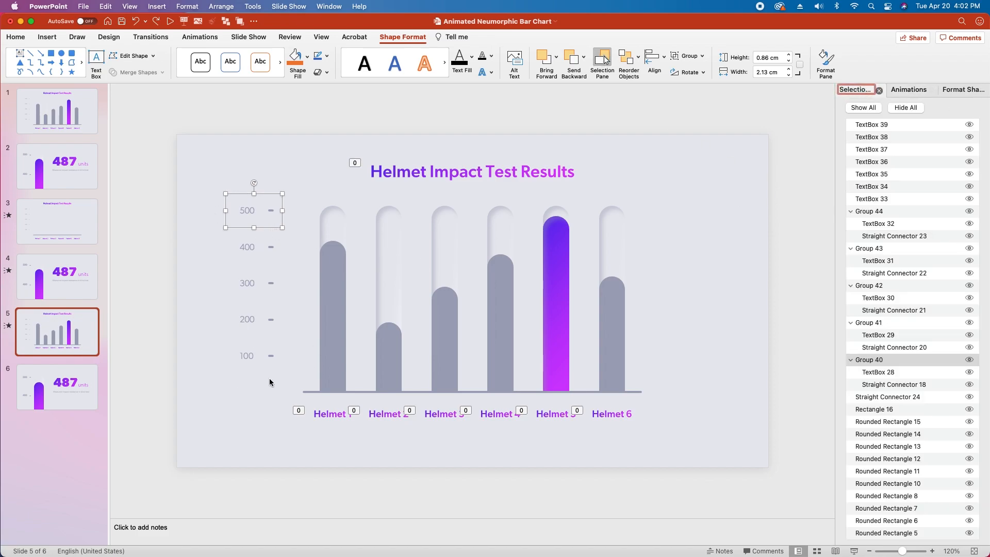
{"action": "double_click", "coordinate": [867, 364]}
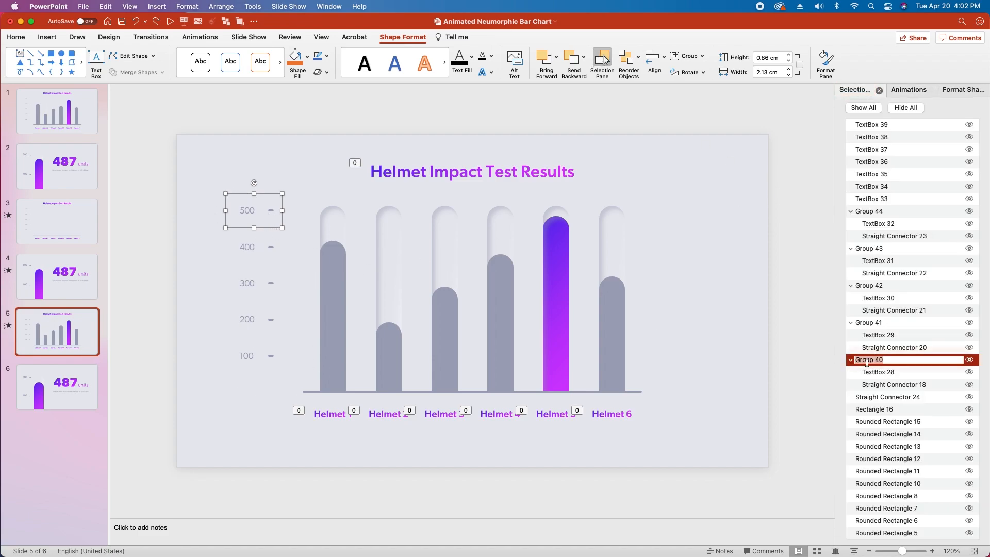
{"action": "type", "text": "500"}
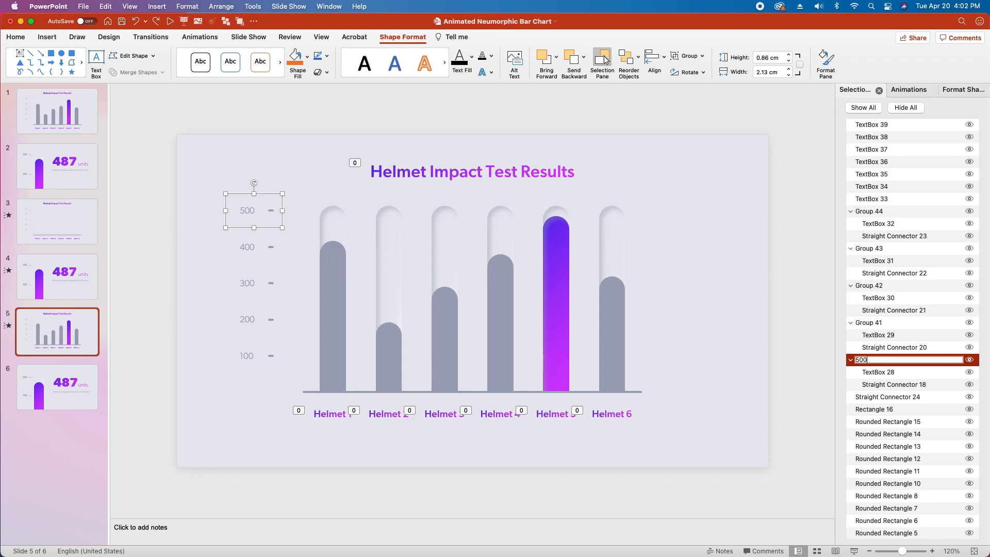
{"action": "key", "text": "Return"}
{"action": "left_click", "coordinate": [247, 251]}
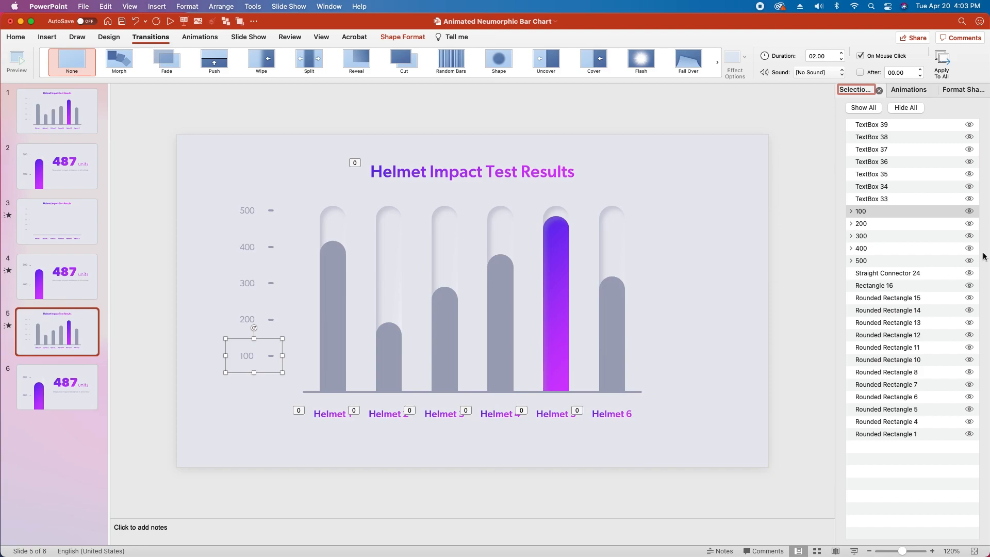
Give the 500 axis label a Fly In animation from the left with Smooth Start and Smooth End enabled
{"action": "left_click", "coordinate": [905, 90]}
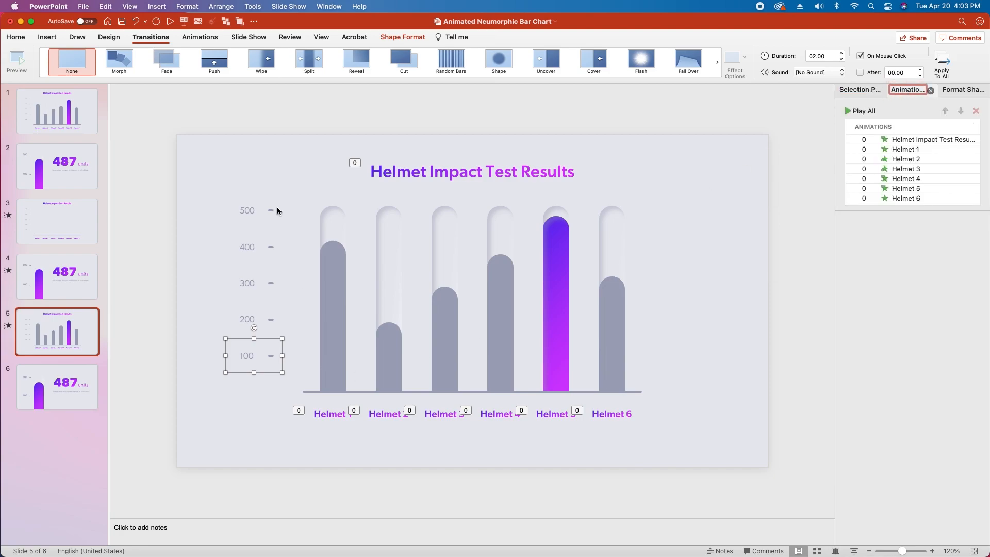
{"action": "left_click", "coordinate": [251, 202]}
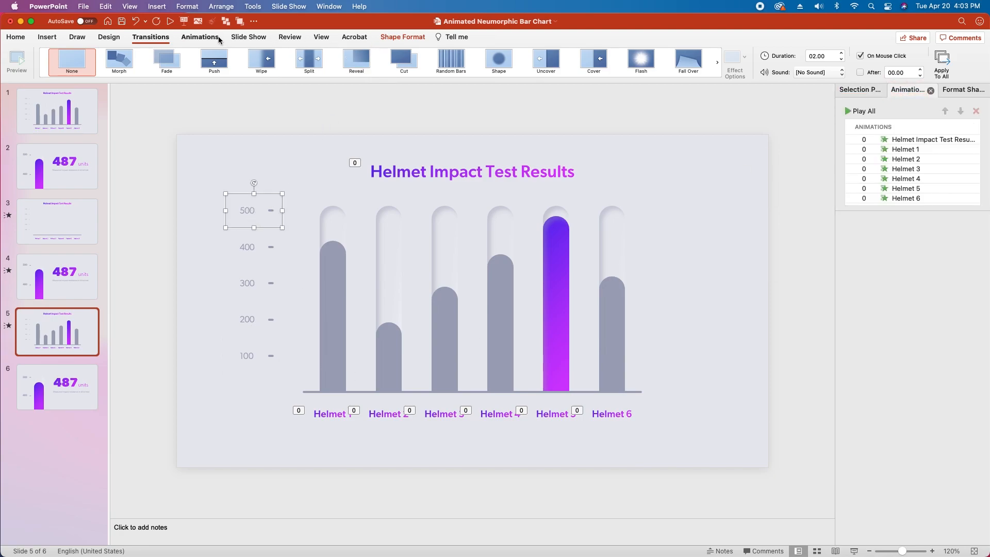
{"action": "left_click", "coordinate": [201, 38]}
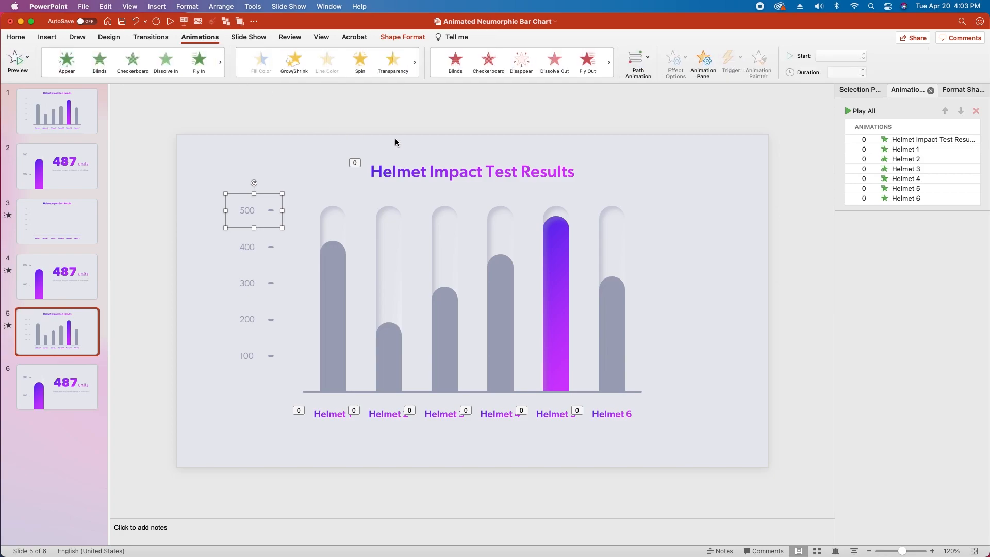
{"action": "left_click", "coordinate": [199, 61]}
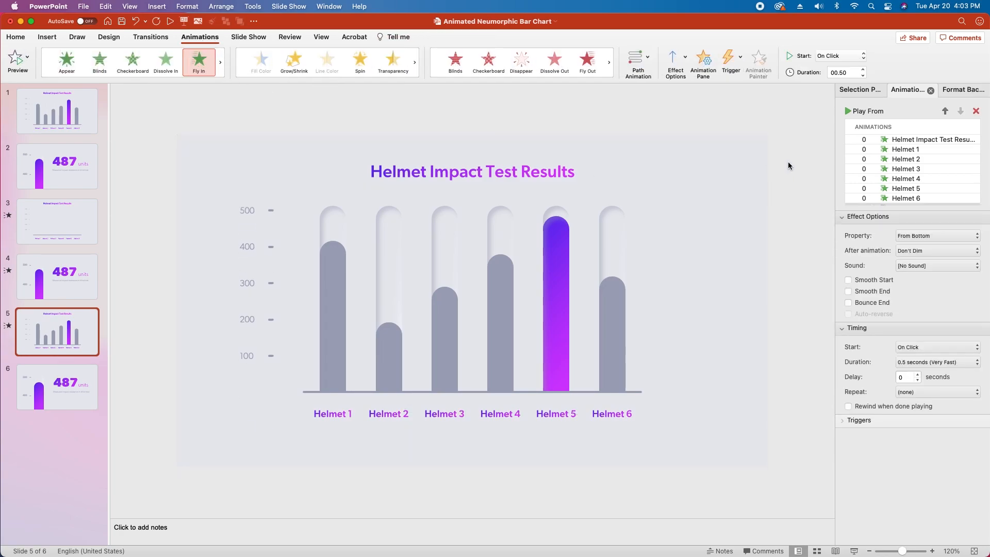
{"action": "left_click", "coordinate": [934, 236]}
{"action": "left_click", "coordinate": [927, 248]}
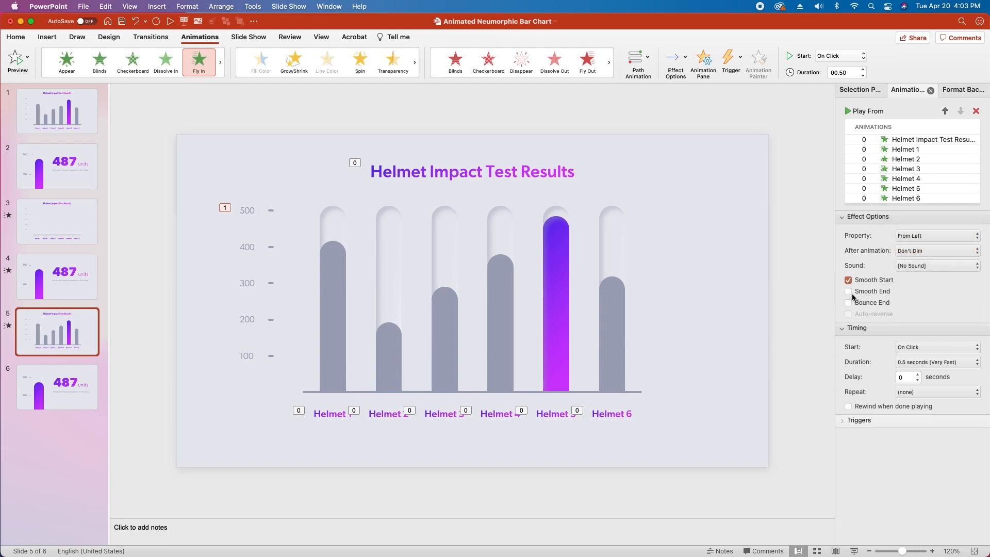
{"action": "left_click", "coordinate": [849, 292]}
Set the 500 label's animation to start With Previous, last 0.5 seconds and be delayed by 0.25 seconds
{"action": "left_click", "coordinate": [915, 346]}
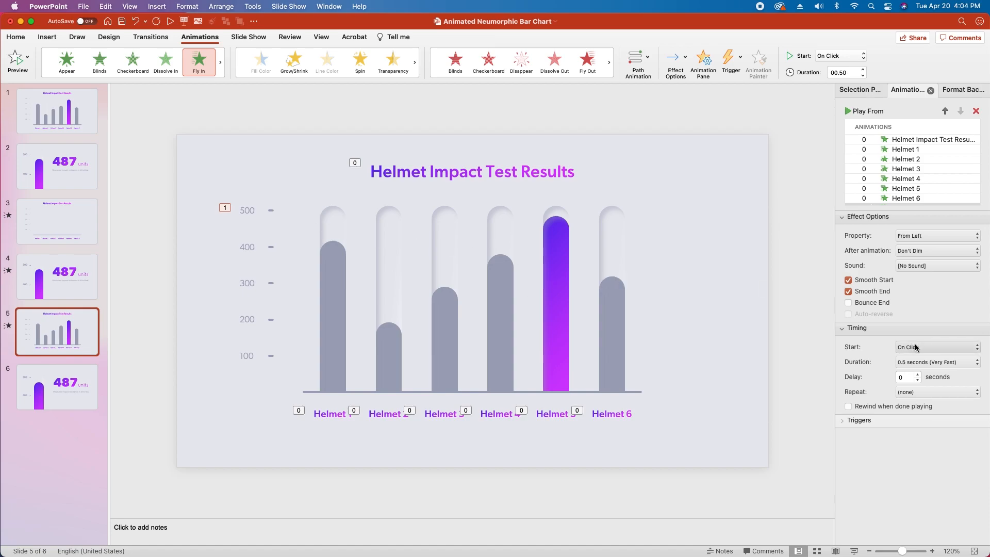
{"action": "left_click", "coordinate": [917, 361]}
{"action": "left_click", "coordinate": [917, 363]}
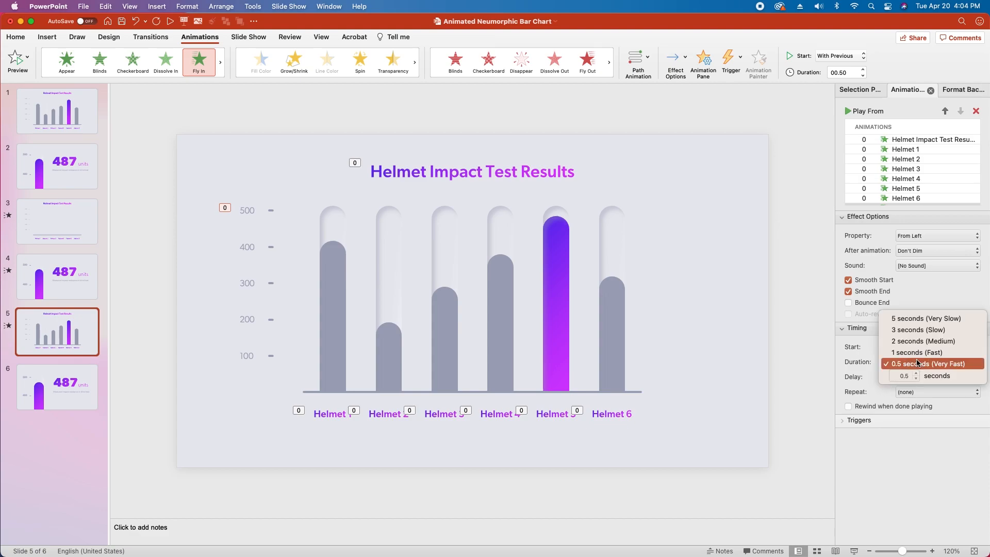
{"action": "left_click", "coordinate": [917, 361]}
{"action": "left_click", "coordinate": [907, 378]}
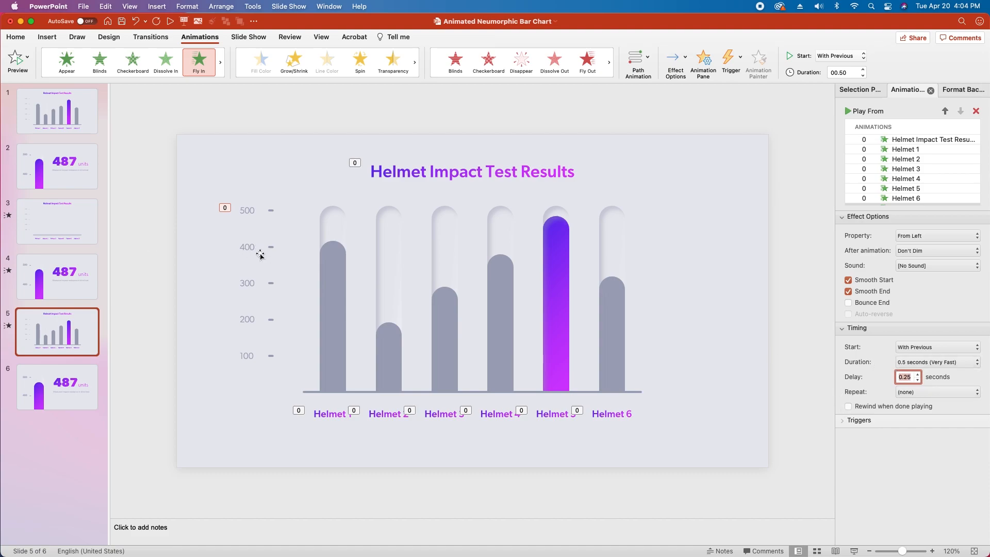
Copy the 500 label's animation to the 400, 300, 200 and 100 labels, staggering the delays up to 1.25 seconds for the 100 label
{"action": "left_click", "coordinate": [252, 212]}
{"action": "left_click", "coordinate": [250, 227]}
{"action": "left_click", "coordinate": [760, 62]}
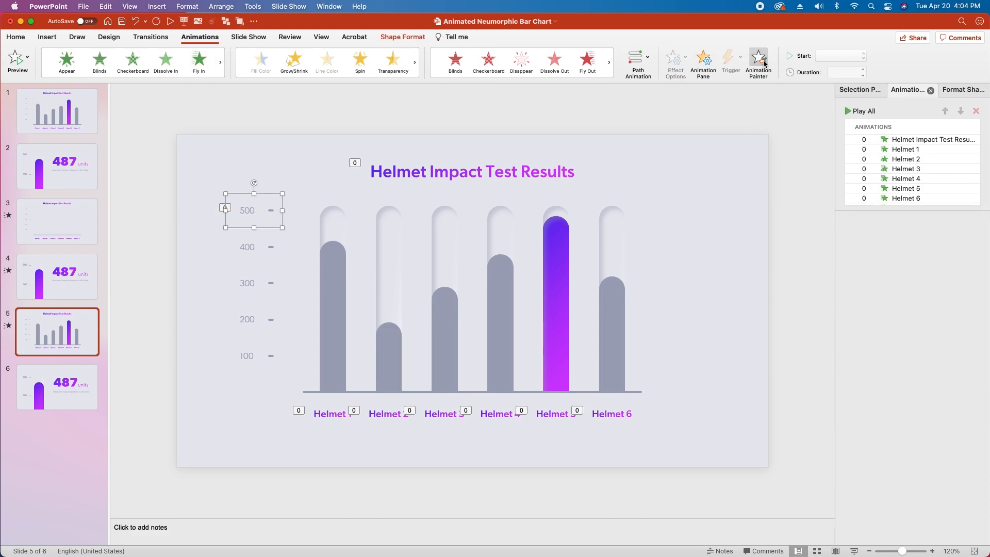
{"action": "left_click", "coordinate": [254, 249]}
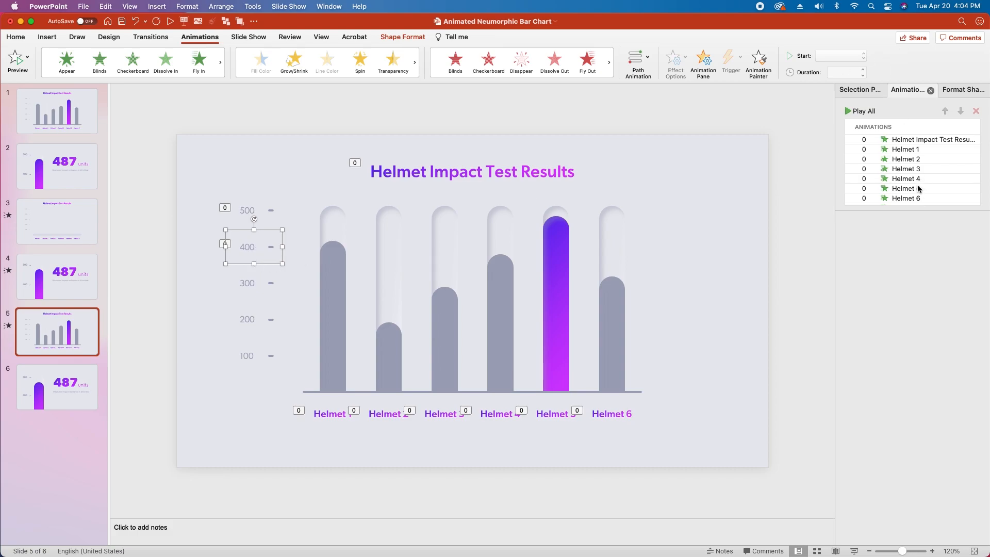
{"action": "scroll", "coordinate": [918, 196], "scroll_direction": "down", "scroll_amount": 2}
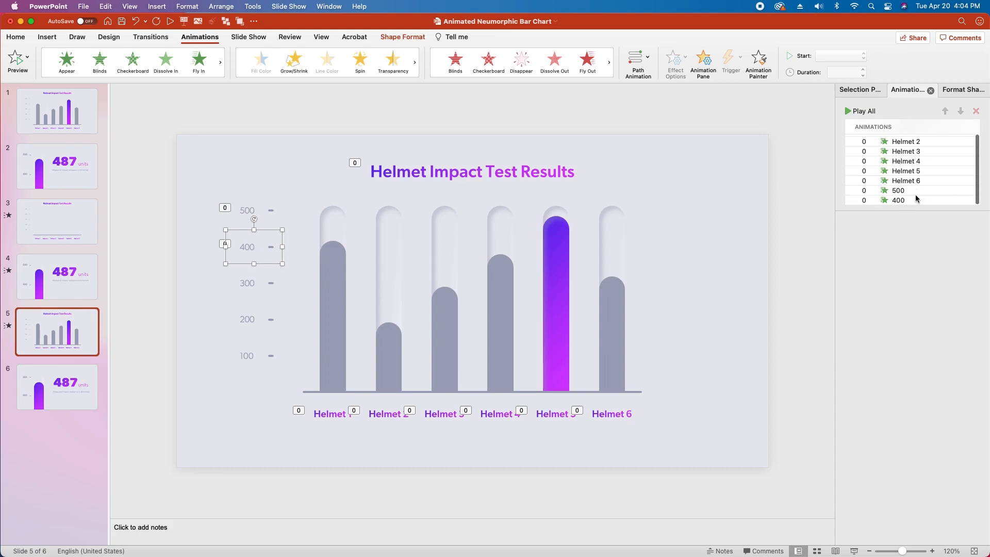
{"action": "scroll", "coordinate": [909, 203], "scroll_direction": "down", "scroll_amount": 2}
{"action": "left_click", "coordinate": [909, 201]}
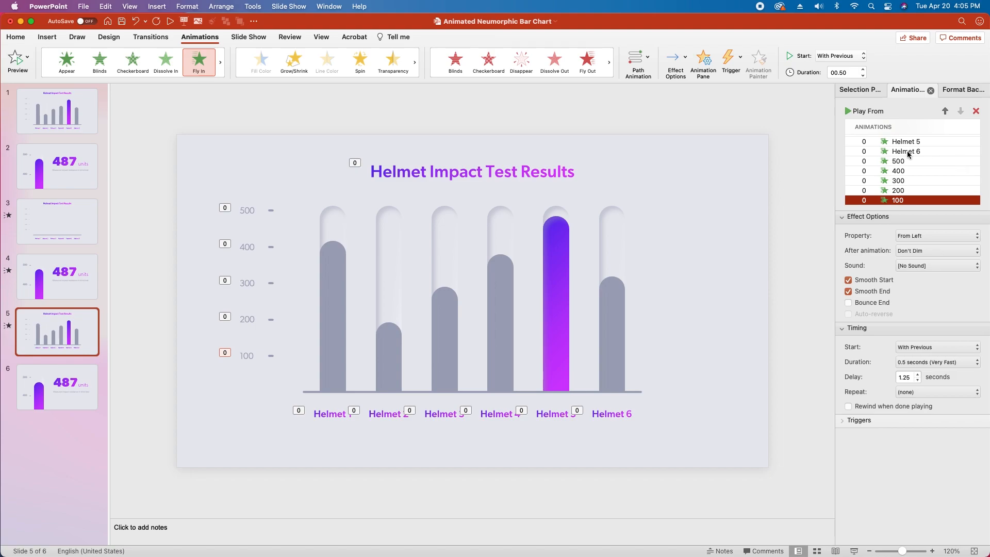
Apply the Stretch entrance animation to the horizontal baseline under the bars
{"action": "left_click", "coordinate": [468, 393]}
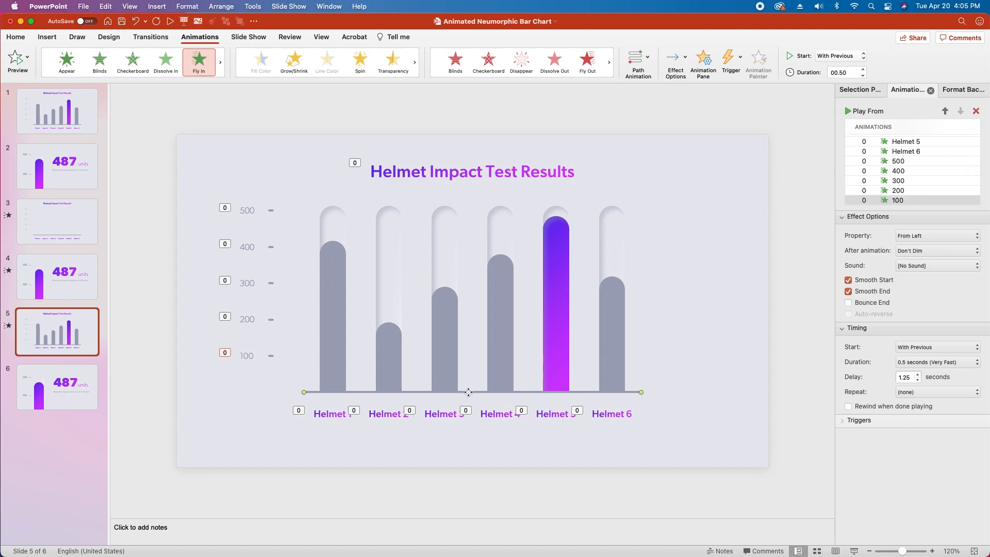
{"action": "left_click", "coordinate": [221, 63]}
{"action": "left_click", "coordinate": [221, 62]}
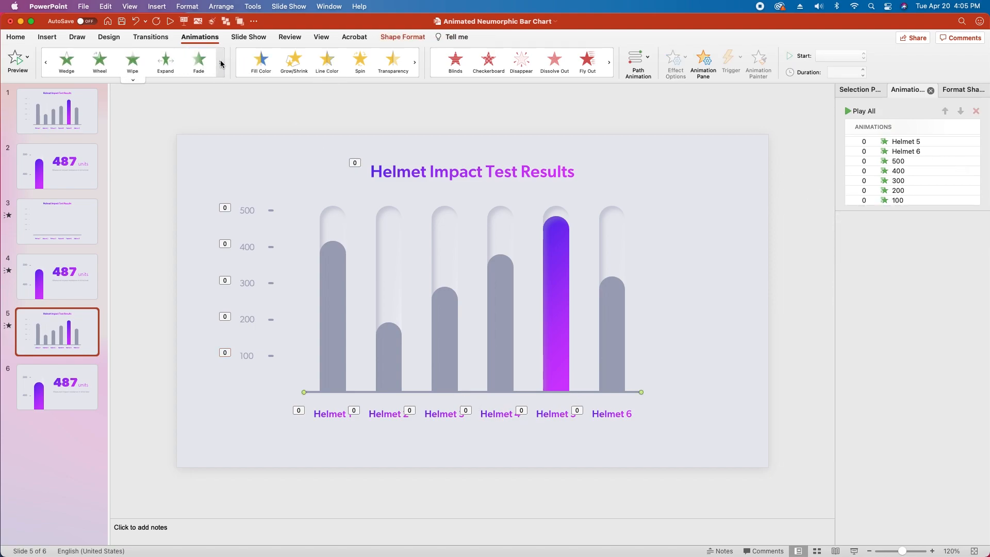
{"action": "left_click", "coordinate": [221, 63]}
{"action": "left_click", "coordinate": [220, 63]}
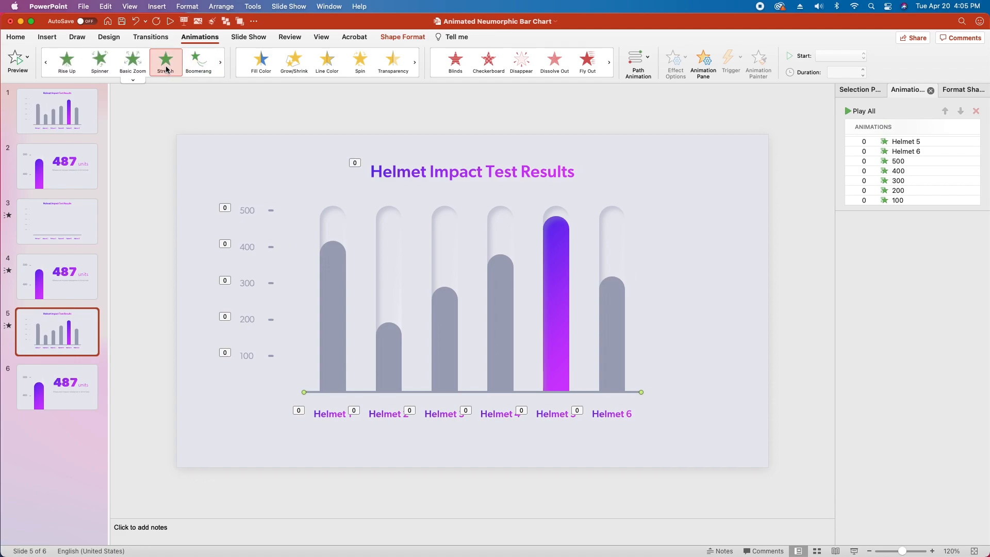
{"action": "left_click", "coordinate": [166, 69]}
Set the baseline's Stretch animation to start With Previous and last 0.75 seconds
{"action": "left_click", "coordinate": [936, 347]}
{"action": "left_click", "coordinate": [913, 358]}
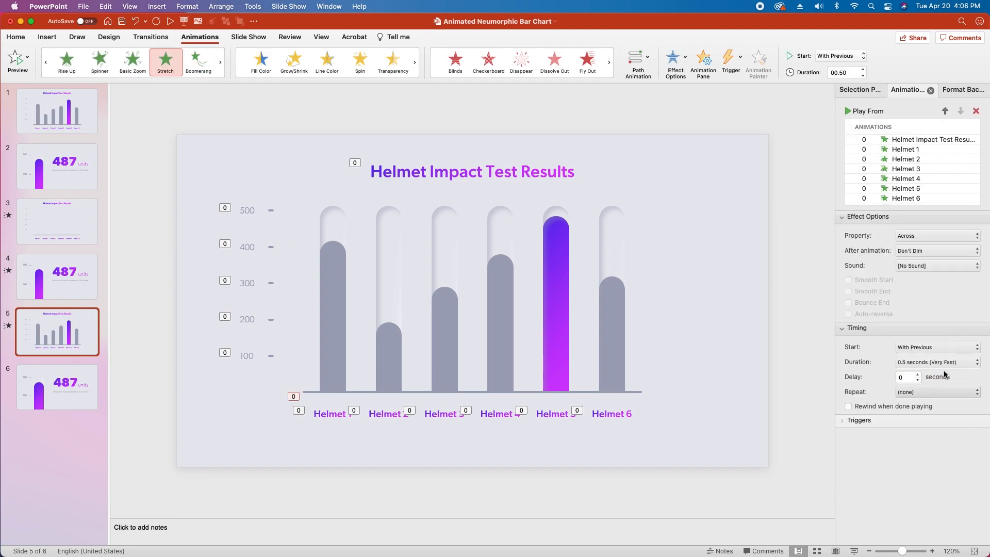
{"action": "left_click", "coordinate": [937, 362]}
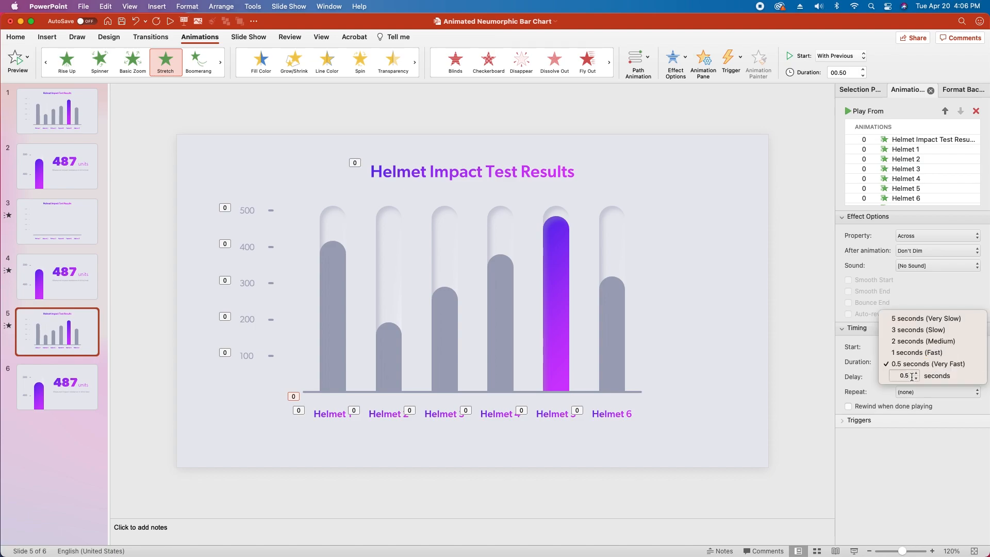
{"action": "type", "text": "0.75"}
{"action": "key", "text": "Return"}
{"action": "left_click", "coordinate": [779, 372]}
Rename the six bar slots as Slot 1 to Slot 6 and the six bars as Bar 1 to Bar 6
{"action": "left_click", "coordinate": [345, 193]}
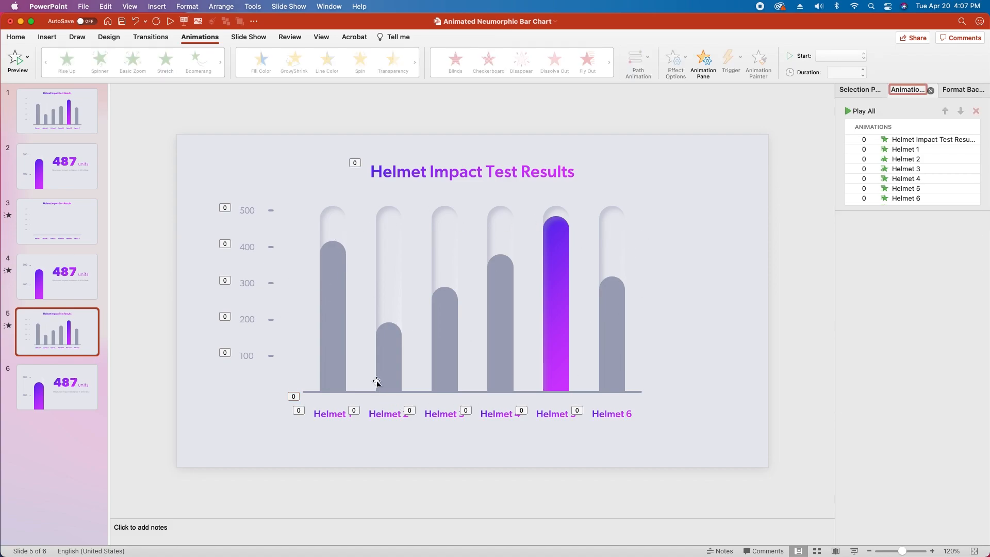
{"action": "left_click", "coordinate": [858, 90]}
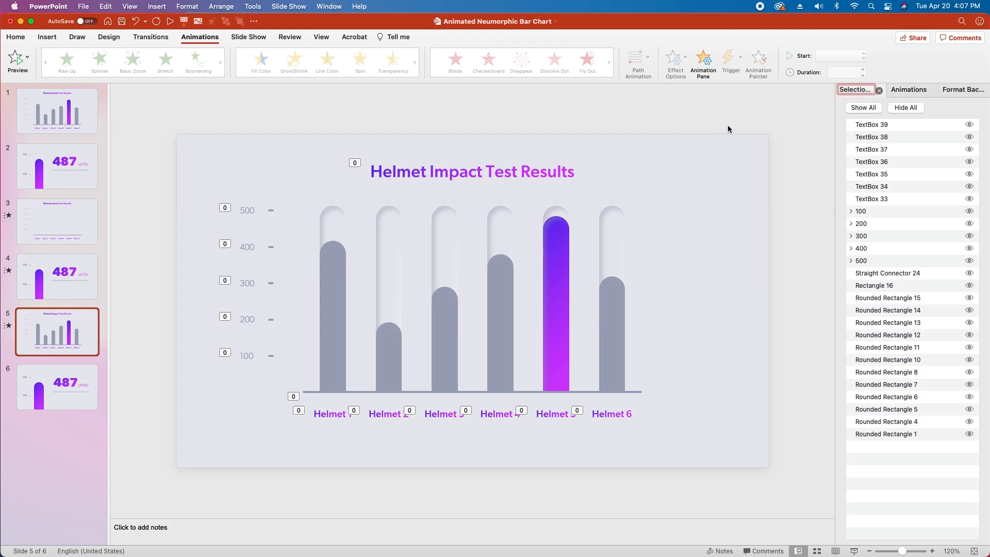
{"action": "left_click", "coordinate": [336, 218]}
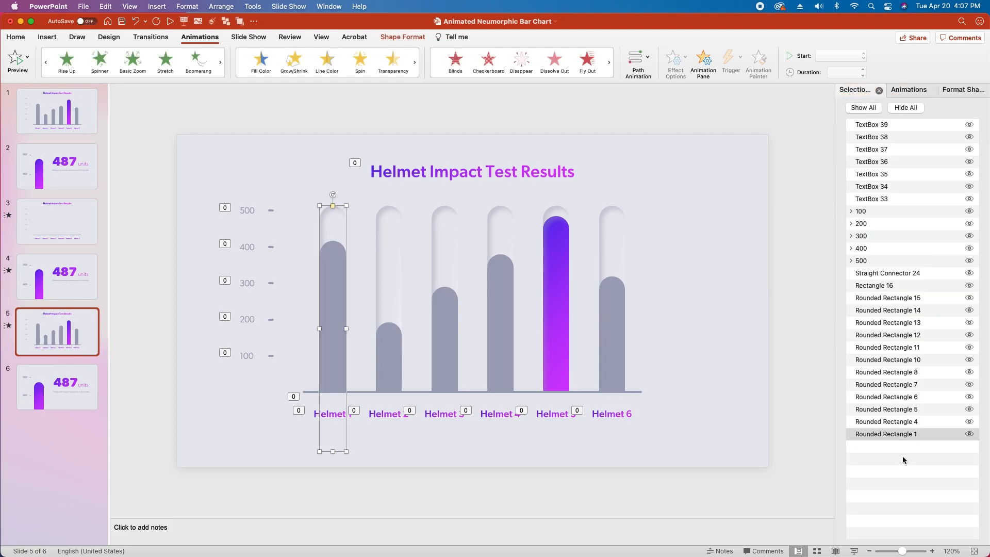
{"action": "double_click", "coordinate": [902, 434]}
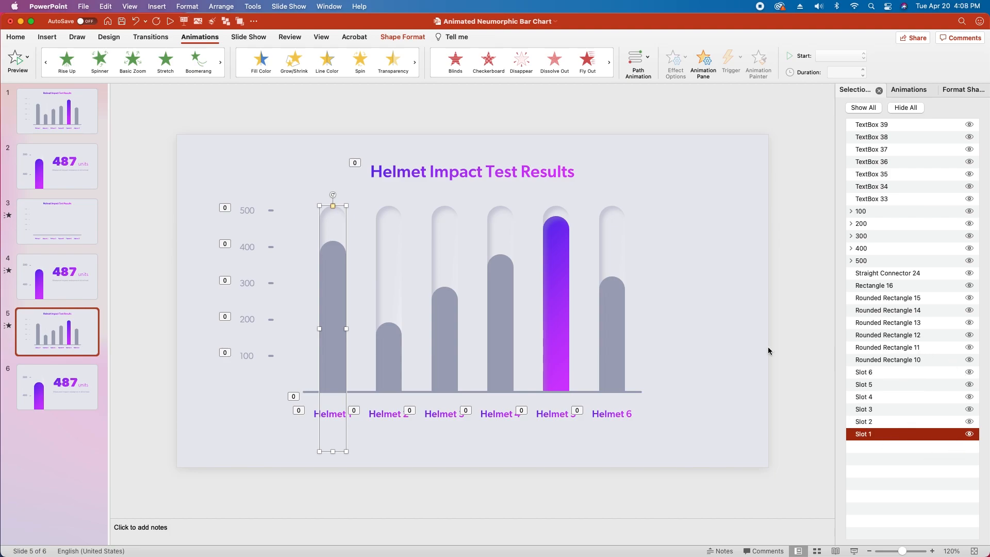
{"action": "left_click", "coordinate": [340, 272]}
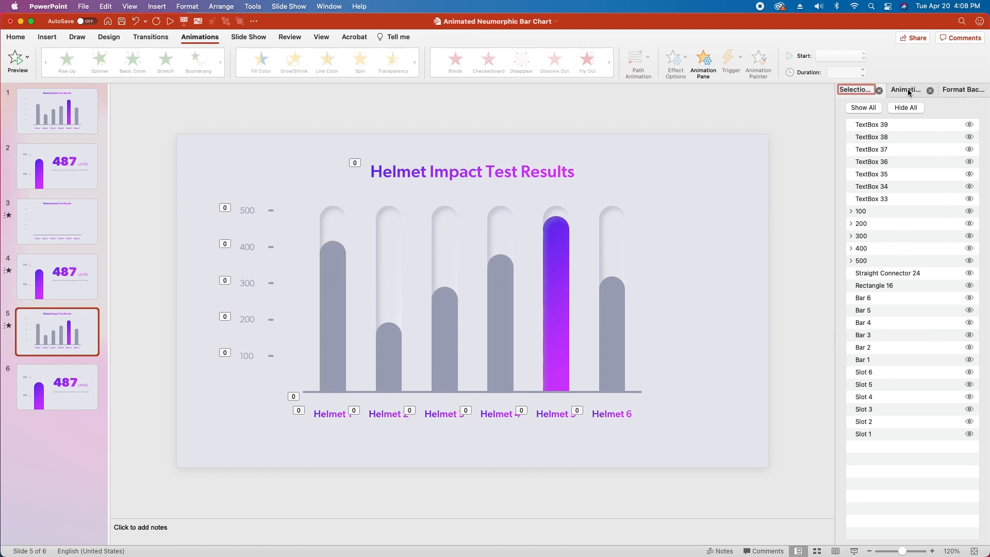
Apply a line motion path to Slot 1 and set its direction to Up
{"action": "left_click", "coordinate": [907, 89]}
{"action": "left_click", "coordinate": [341, 217]}
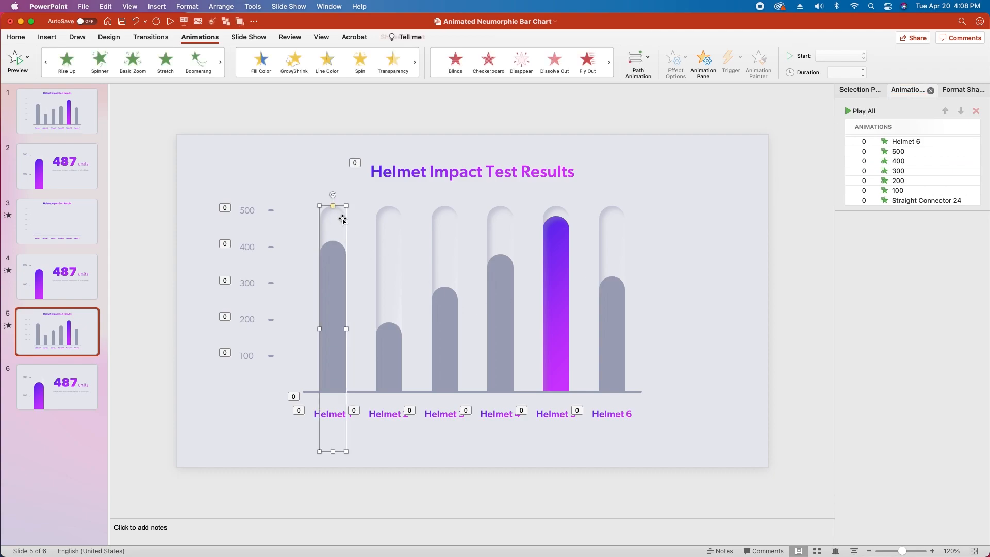
{"action": "left_click", "coordinate": [639, 61]}
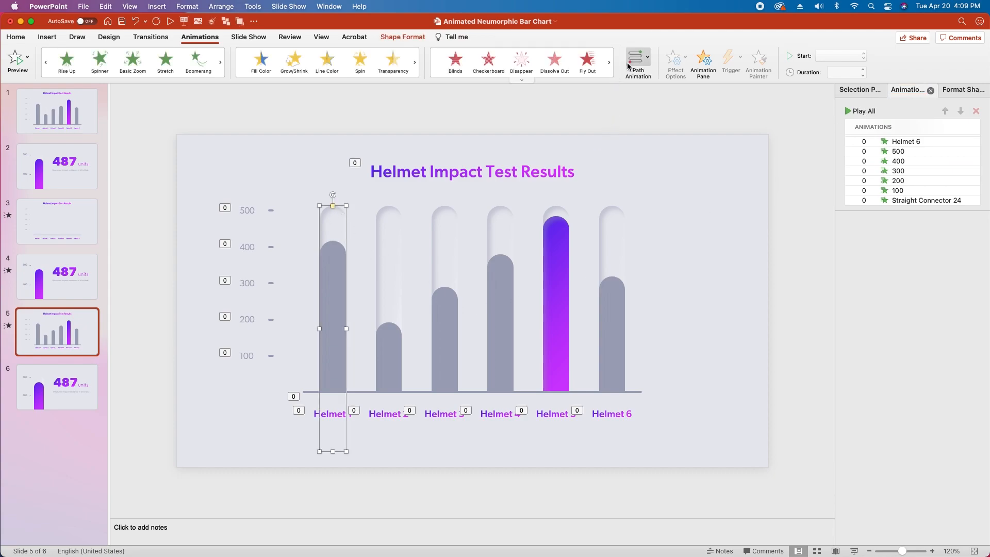
{"action": "left_click", "coordinate": [687, 149]}
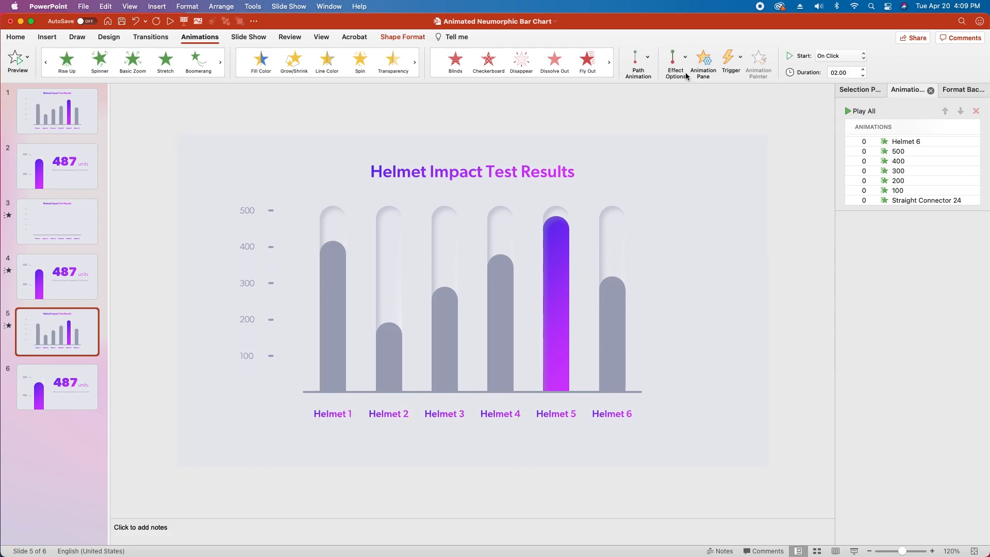
{"action": "left_click", "coordinate": [681, 62]}
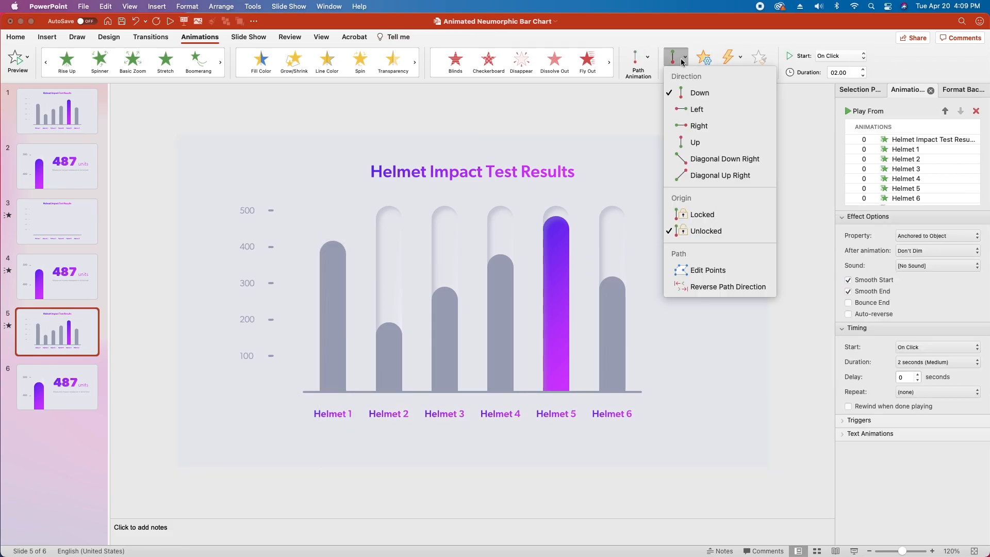
{"action": "left_click", "coordinate": [696, 141]}
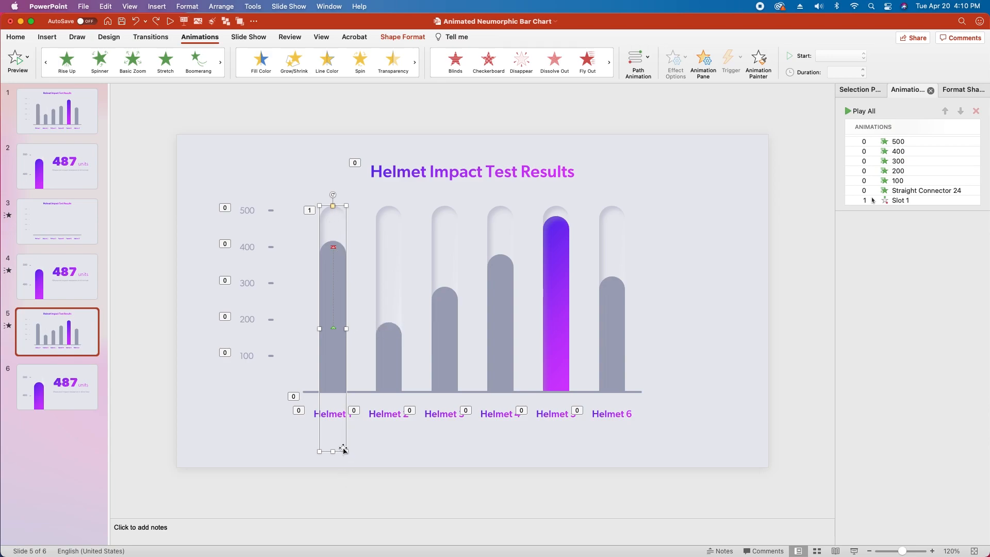
Move Slot 1 straight down until its upper end sits just below the chart's baseline
{"action": "left_click", "coordinate": [689, 431]}
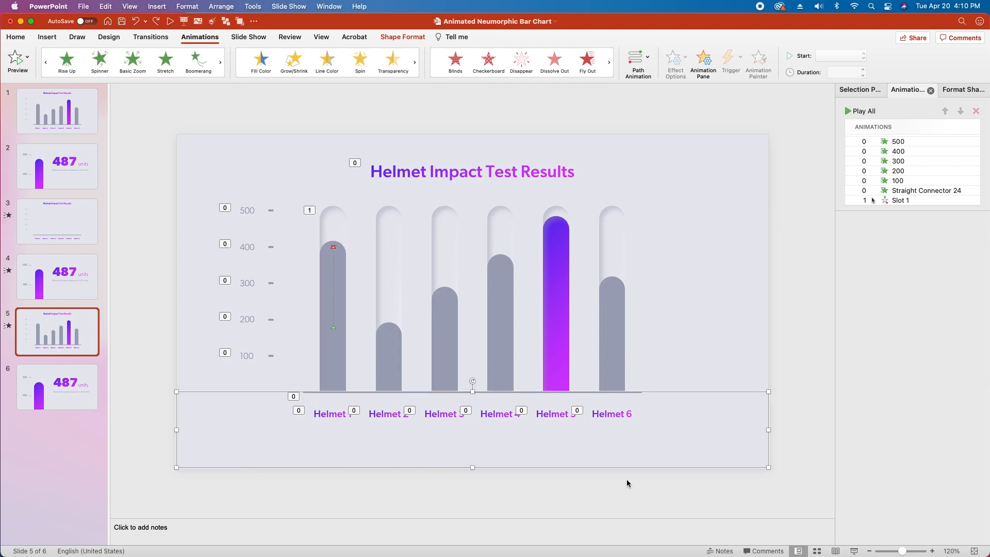
{"action": "left_click", "coordinate": [343, 226]}
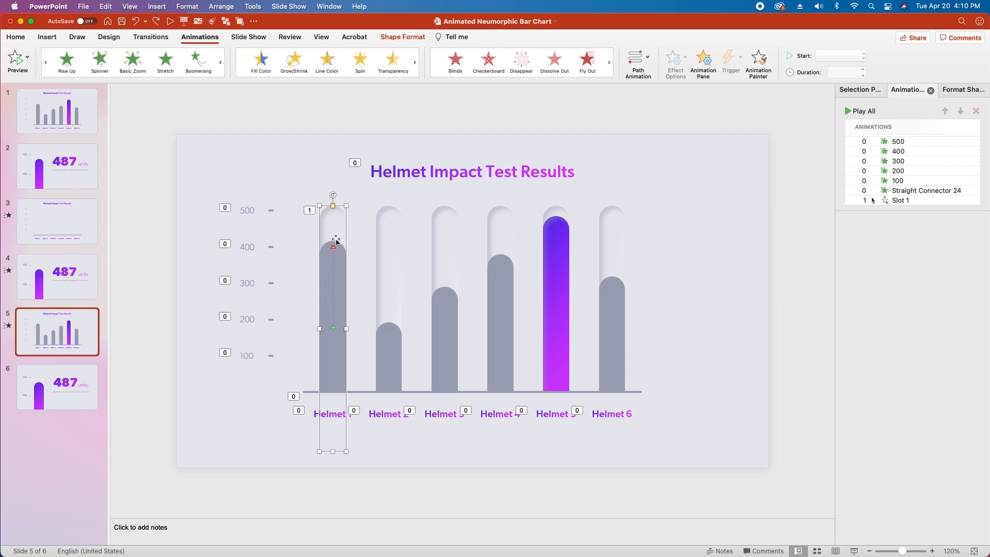
{"action": "left_click", "coordinate": [337, 225]}
{"action": "left_click_drag", "start_coordinate": [337, 225], "coordinate": [337, 424]}
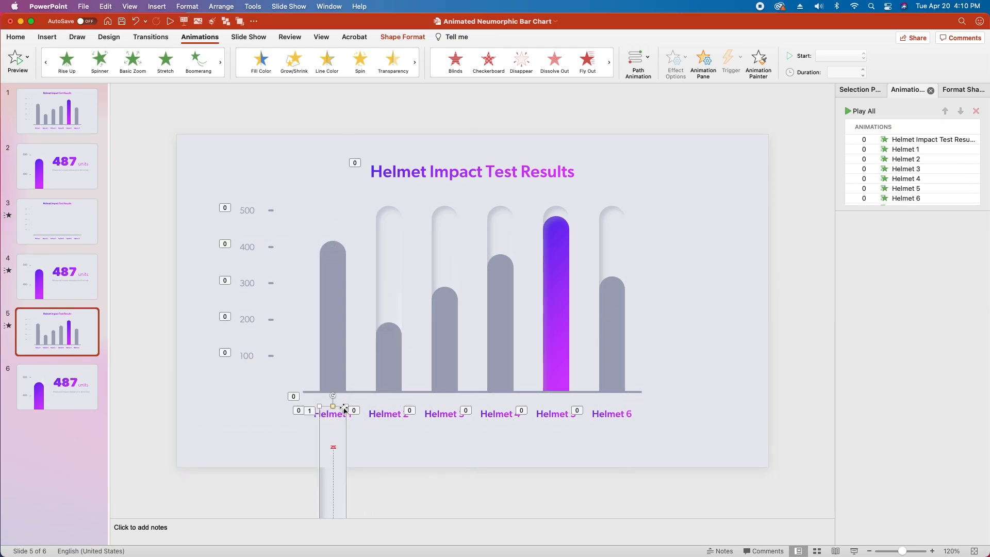
Extend the end point of Slot 1's motion path up to the slot's original position behind the bar and preview it
{"action": "left_click", "coordinate": [754, 400]}
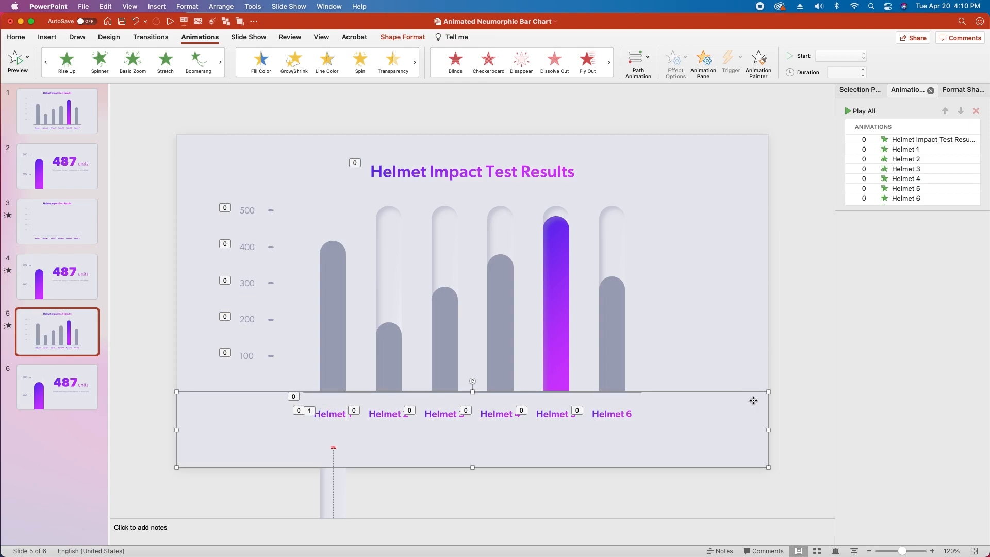
{"action": "left_click", "coordinate": [336, 502]}
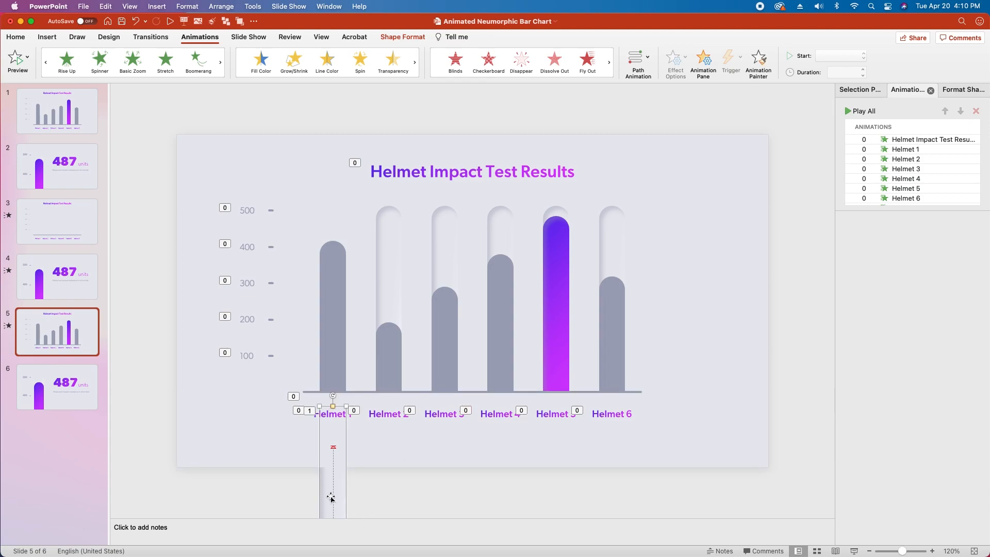
{"action": "scroll", "coordinate": [925, 172], "scroll_direction": "down", "scroll_amount": 5}
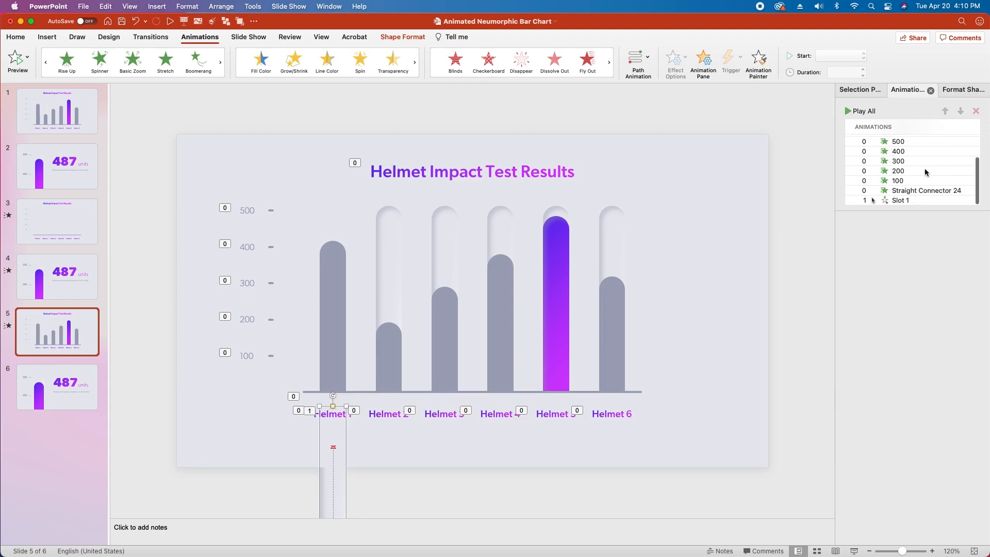
{"action": "left_click", "coordinate": [898, 202]}
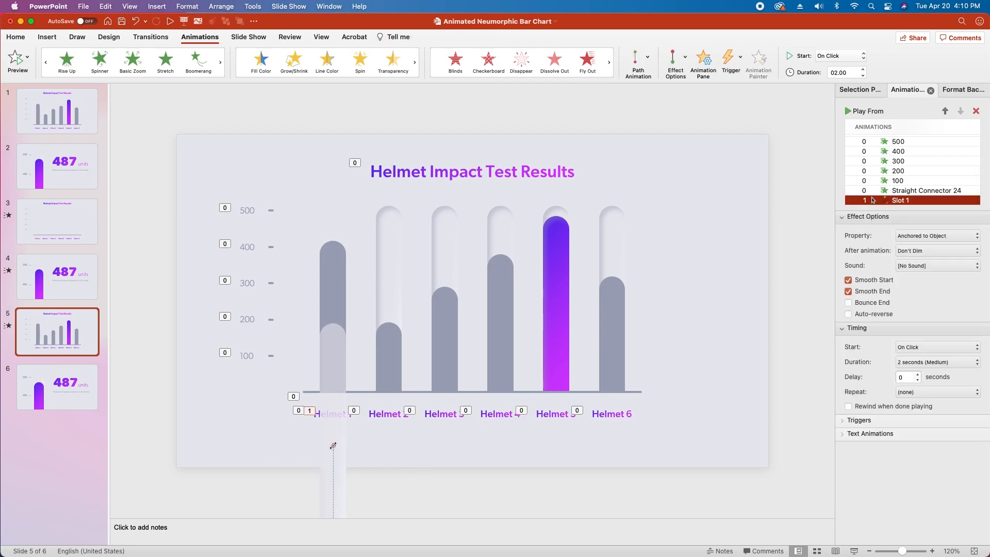
{"action": "left_click_drag", "start_coordinate": [333, 446], "coordinate": [332, 329]}
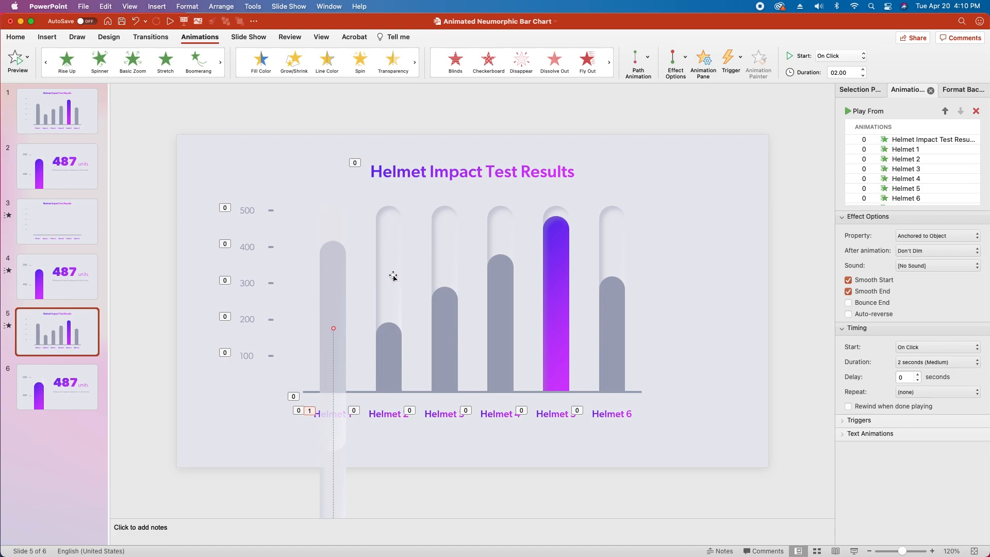
{"action": "scroll", "coordinate": [335, 456], "scroll_direction": "down", "scroll_amount": 2}
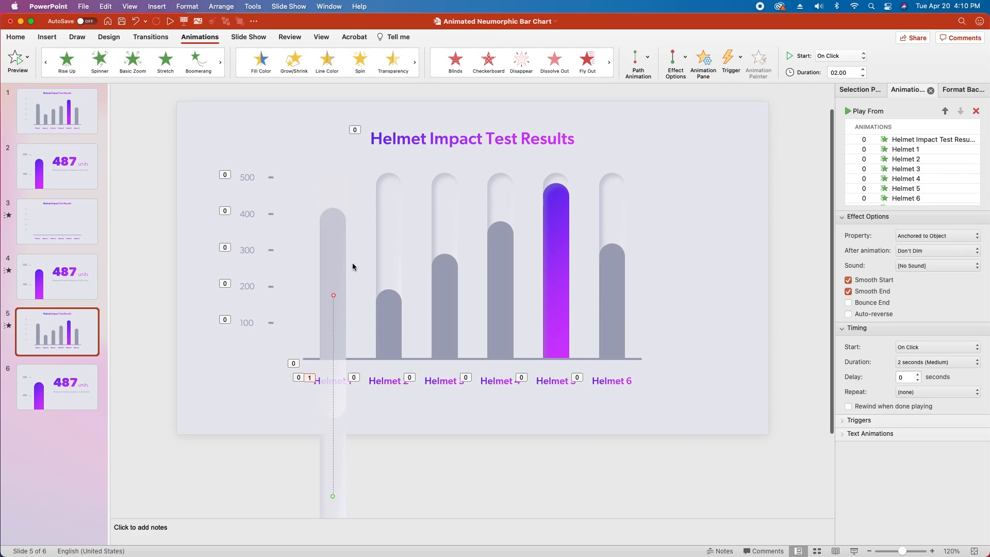
{"action": "scroll", "coordinate": [940, 182], "scroll_direction": "down", "scroll_amount": 5}
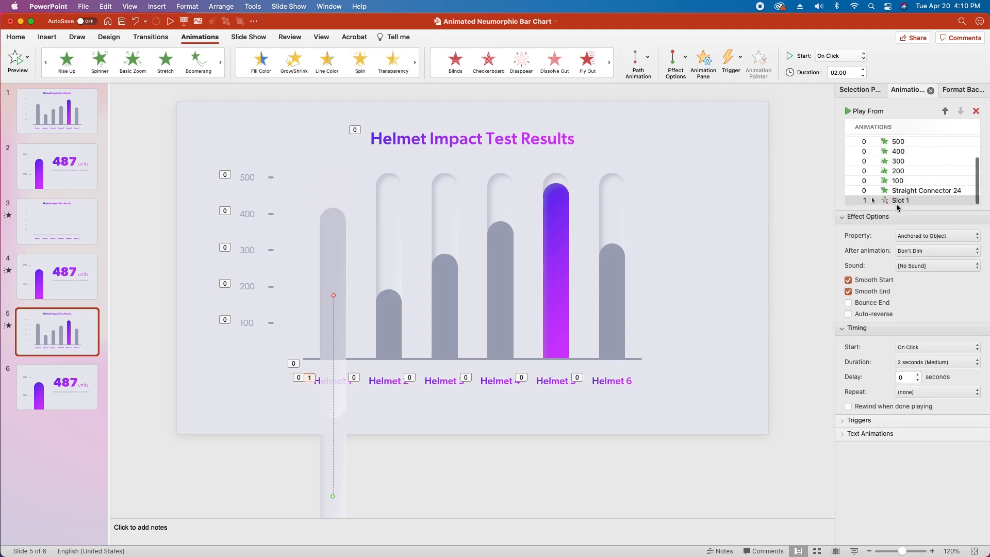
{"action": "left_click", "coordinate": [850, 115]}
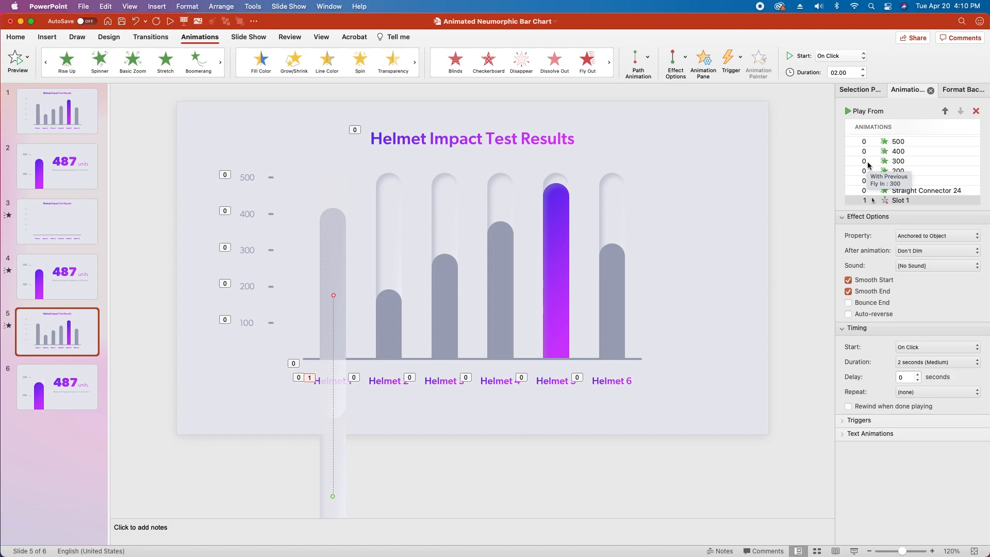
Set Slot 1's motion path to start With Previous and last 1.5 seconds
{"action": "left_click", "coordinate": [951, 347]}
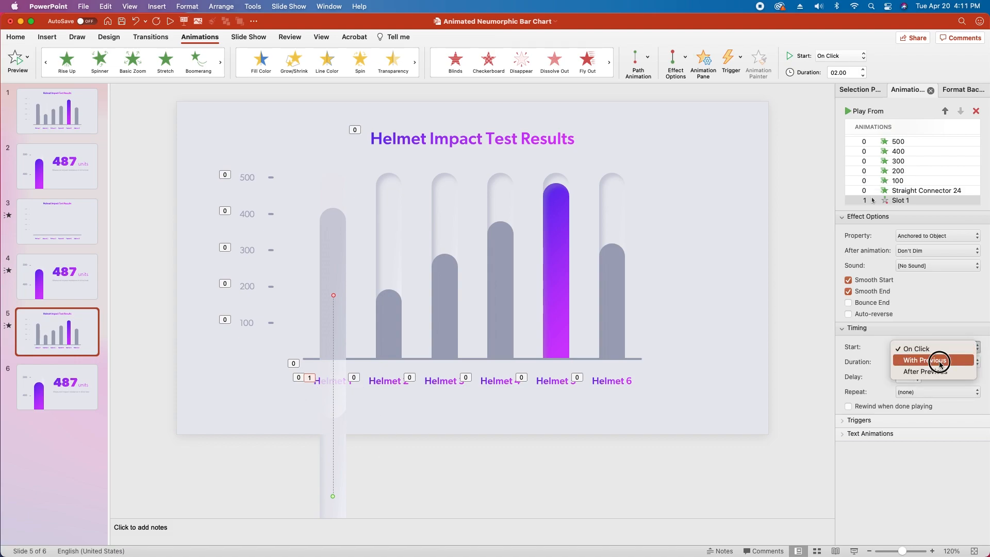
{"action": "left_click", "coordinate": [939, 360]}
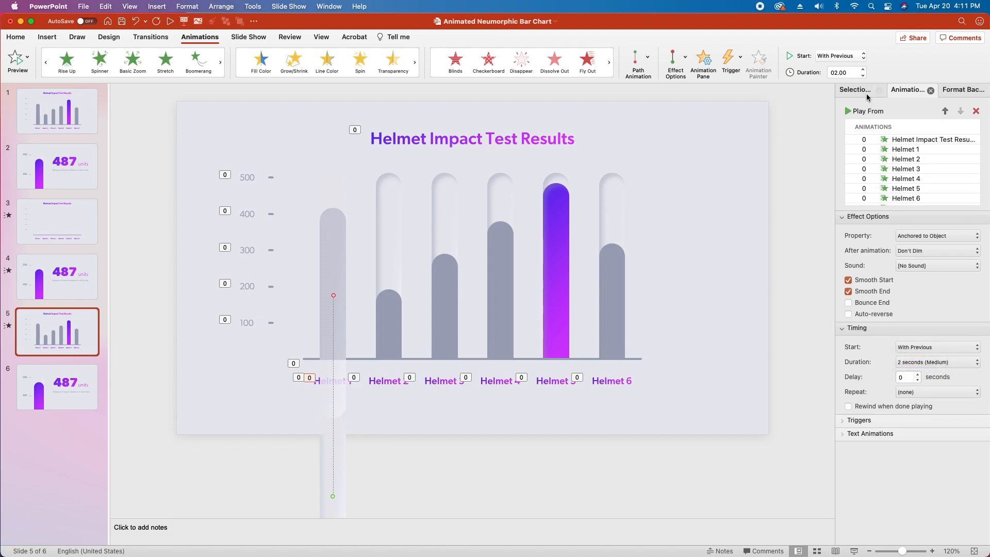
{"action": "left_click", "coordinate": [864, 76]}
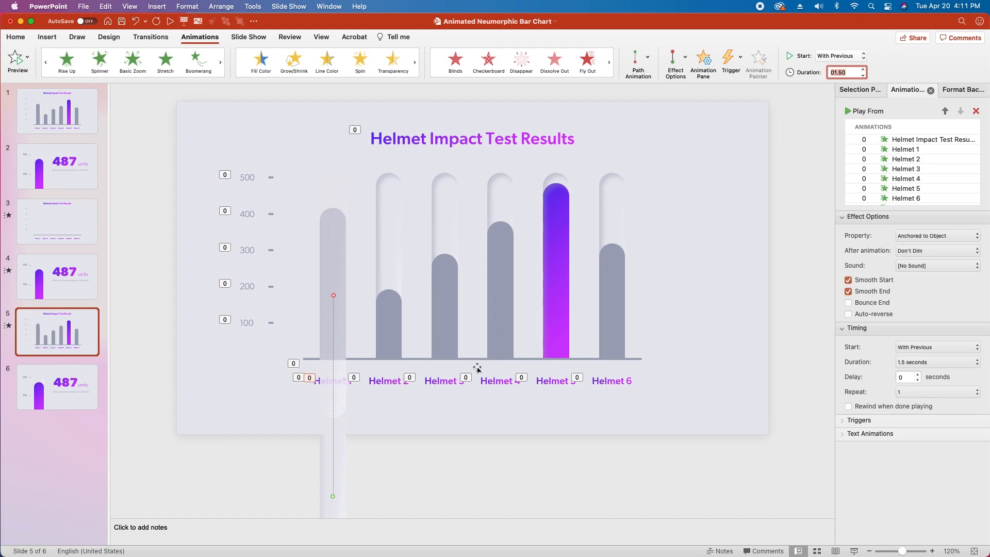
Copy Slot 1's motion path animation to Slots 2 through 6 with the Animation Painter
{"action": "left_click", "coordinate": [342, 494]}
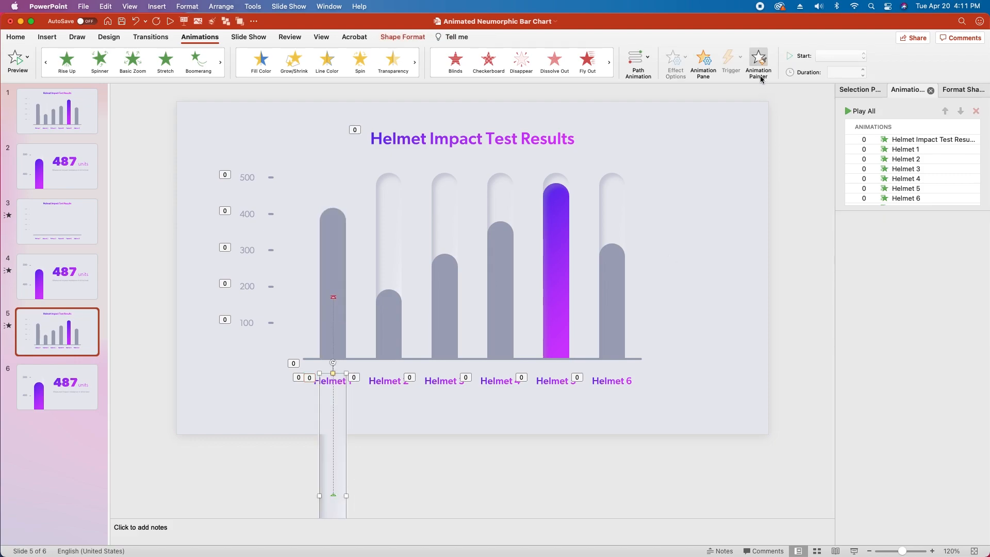
{"action": "left_click", "coordinate": [392, 217]}
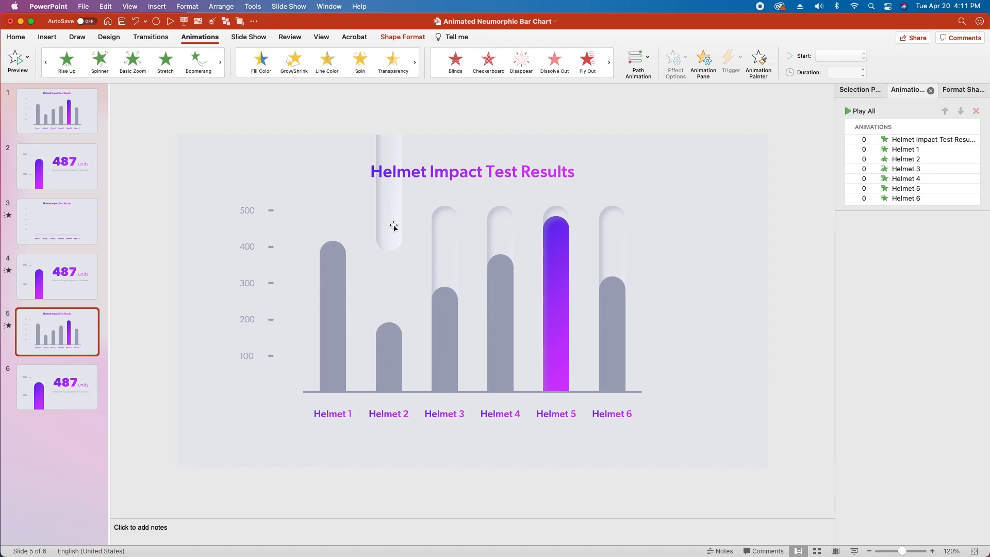
{"action": "left_click", "coordinate": [758, 62]}
{"action": "left_click", "coordinate": [448, 222]}
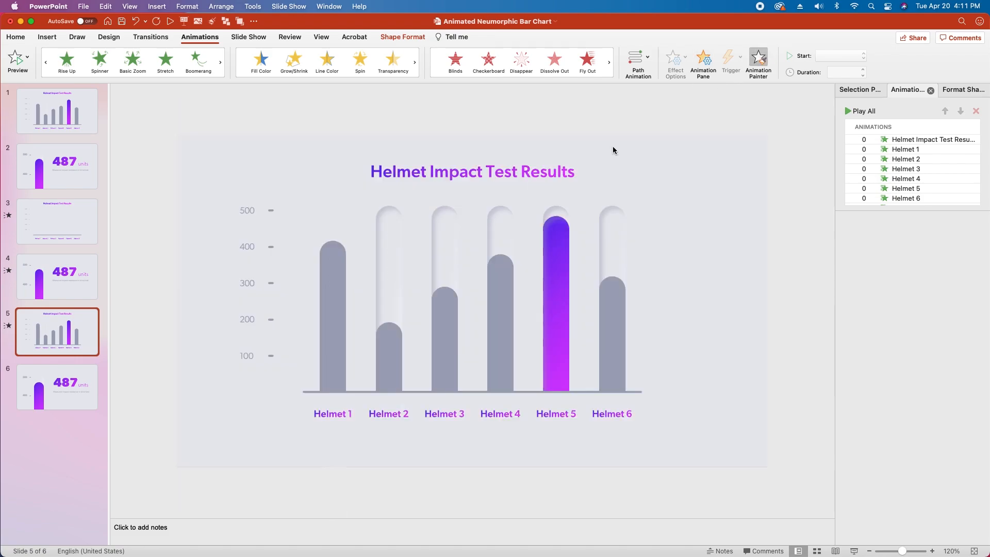
{"action": "left_click", "coordinate": [768, 60]}
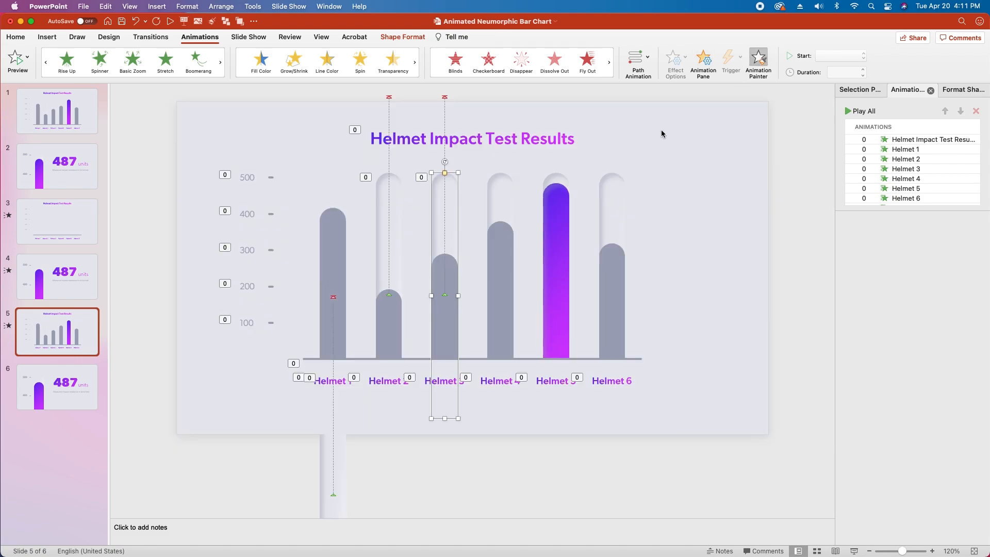
{"action": "left_click", "coordinate": [500, 209]}
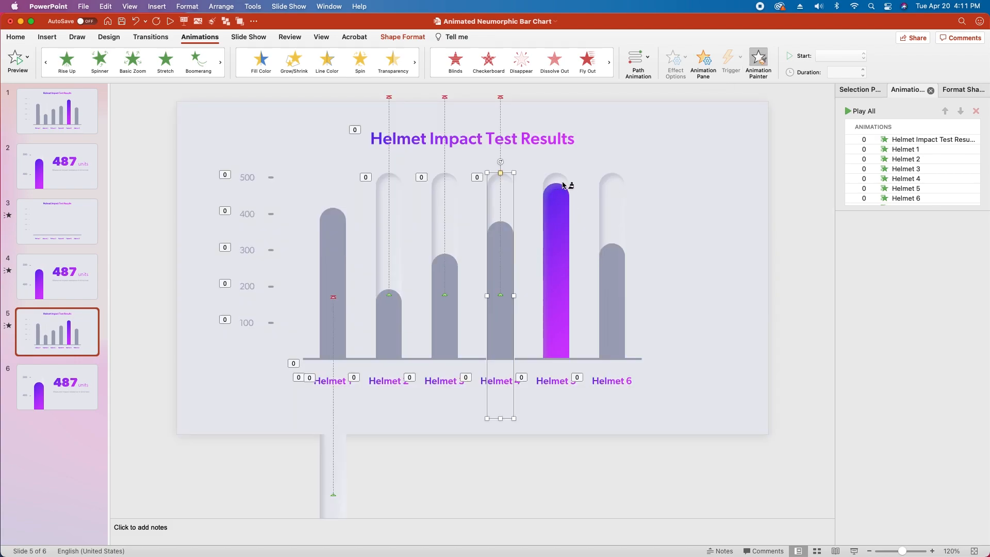
{"action": "left_click", "coordinate": [556, 176]}
{"action": "left_click", "coordinate": [758, 57]}
{"action": "left_click", "coordinate": [609, 206]}
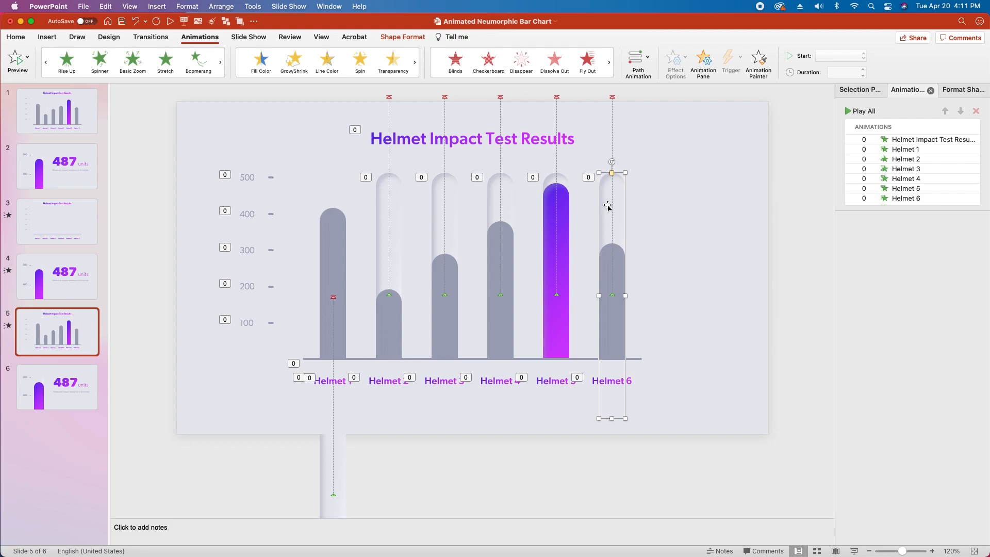
Move Slots 2 through 6 together straight down below the baseline, level with Slot 1
{"action": "left_click", "coordinate": [558, 178], "text": "shift"}
{"action": "left_click", "coordinate": [503, 196], "text": "shift"}
{"action": "left_click", "coordinate": [441, 205], "text": "shift"}
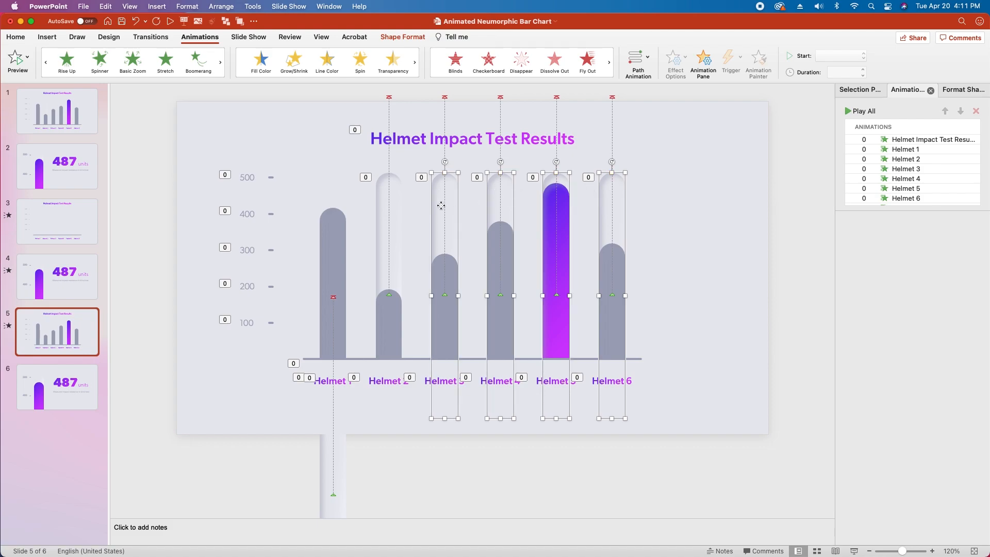
{"action": "left_click", "coordinate": [398, 211], "text": "shift"}
{"action": "left_click_drag", "start_coordinate": [395, 183], "coordinate": [392, 392]}
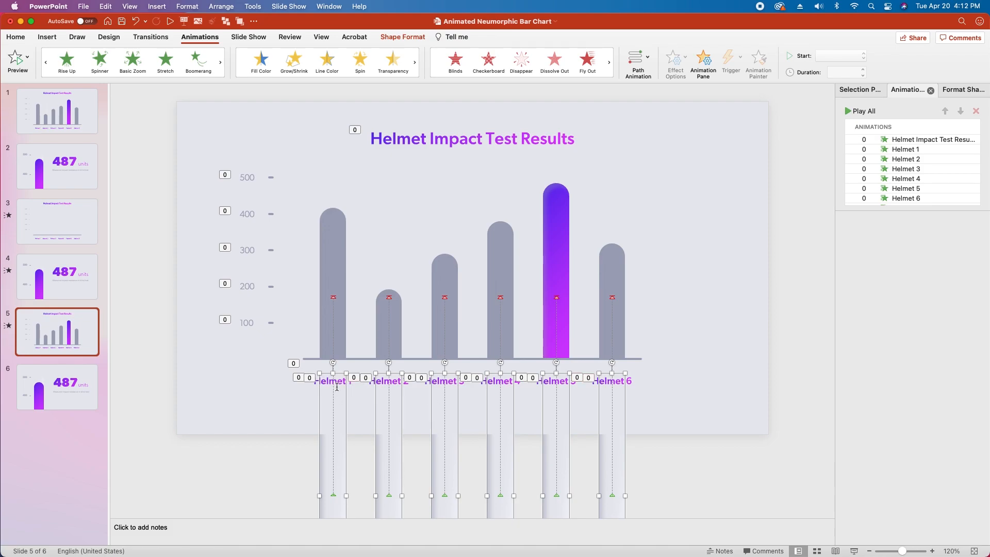
{"action": "scroll", "coordinate": [363, 380], "scroll_direction": "up", "scroll_amount": 5}
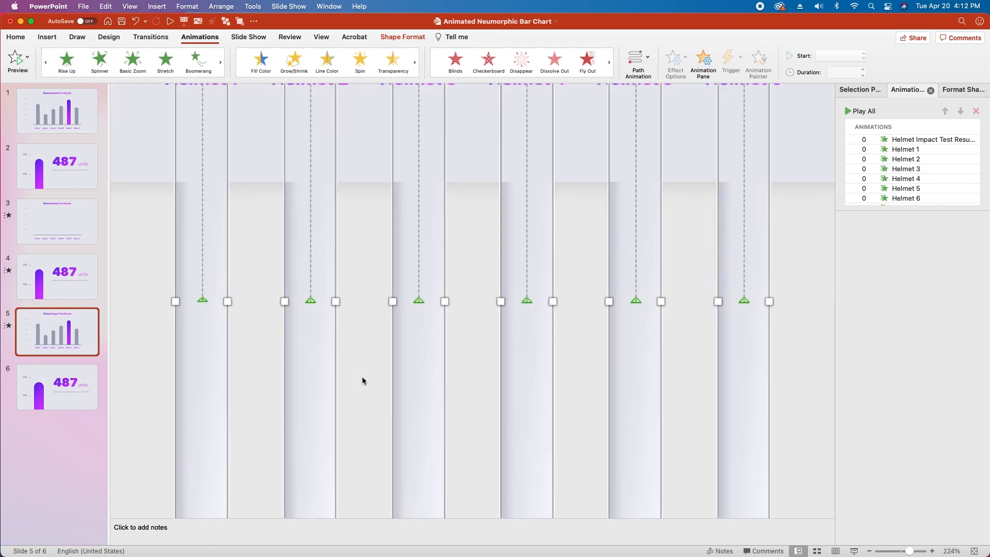
{"action": "scroll", "coordinate": [356, 377], "scroll_direction": "down", "scroll_amount": 5}
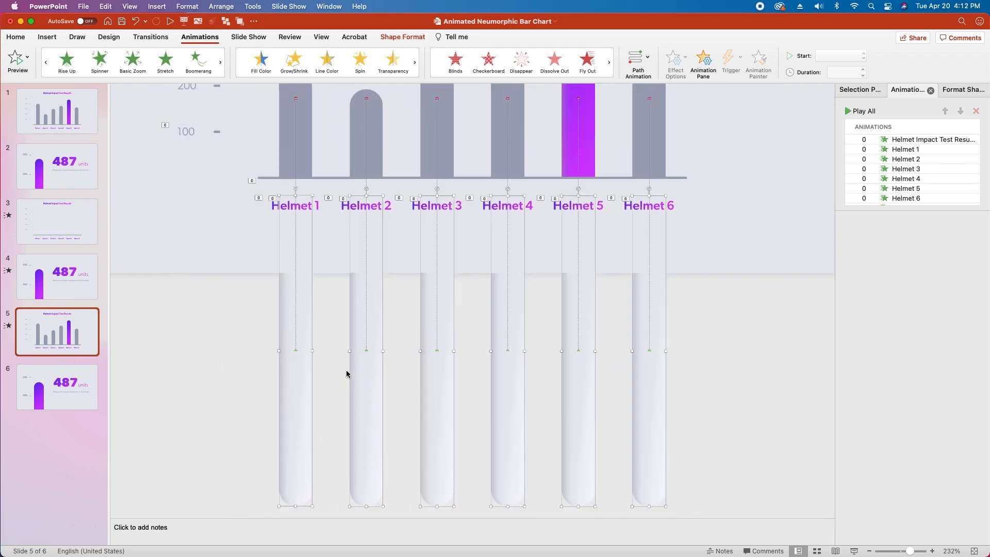
{"action": "scroll", "coordinate": [346, 375], "scroll_direction": "down", "scroll_amount": 2}
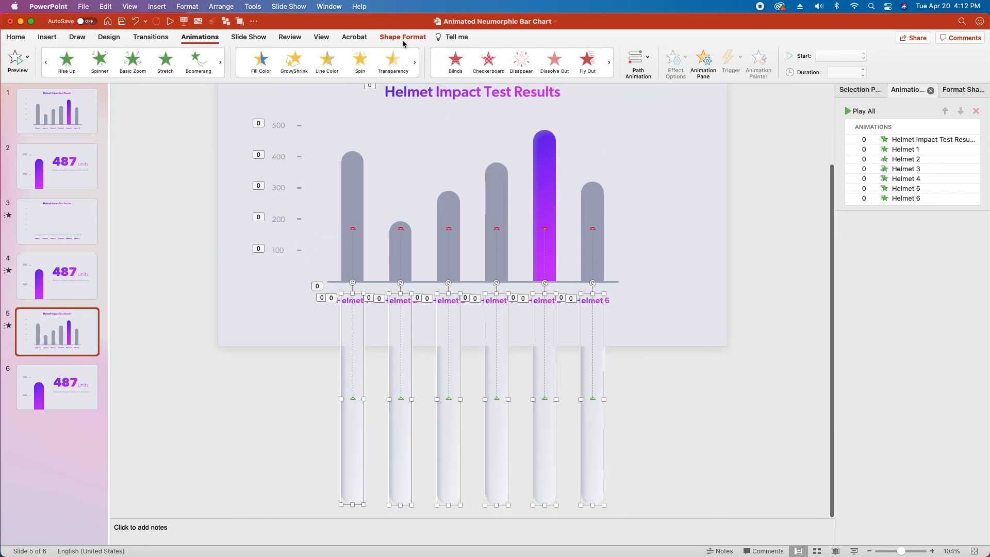
Align the tops of the six selected slots with each other
{"action": "left_click", "coordinate": [656, 57]}
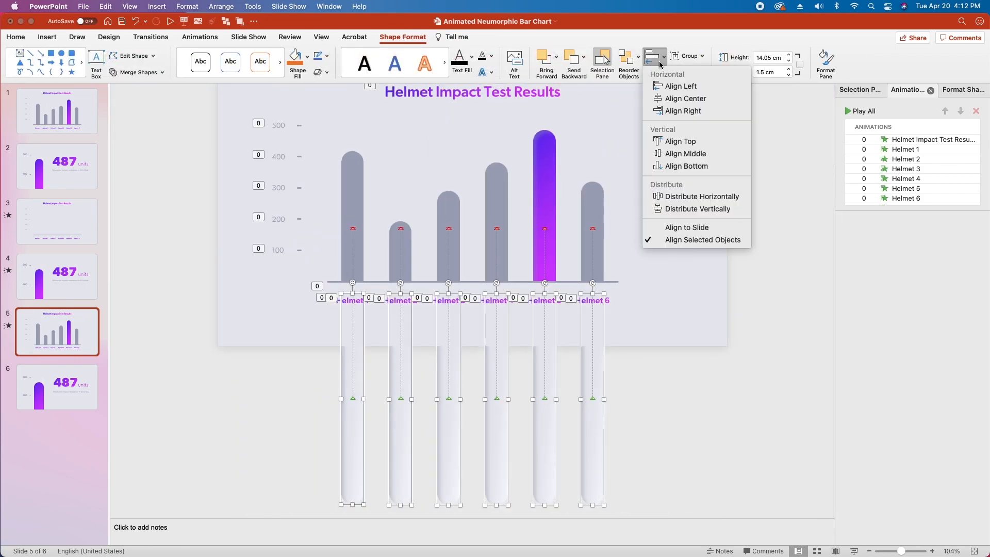
{"action": "left_click", "coordinate": [684, 144]}
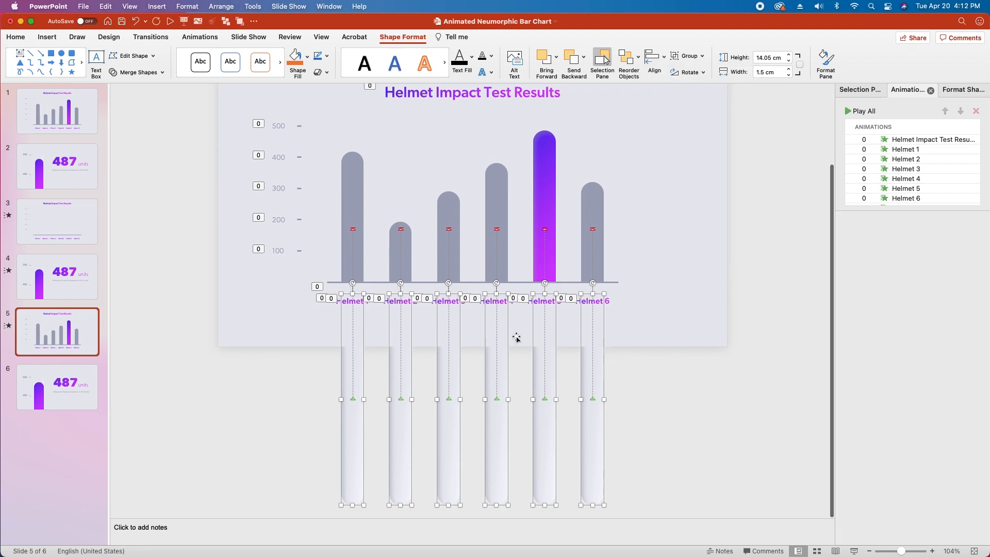
{"action": "left_click", "coordinate": [617, 335]}
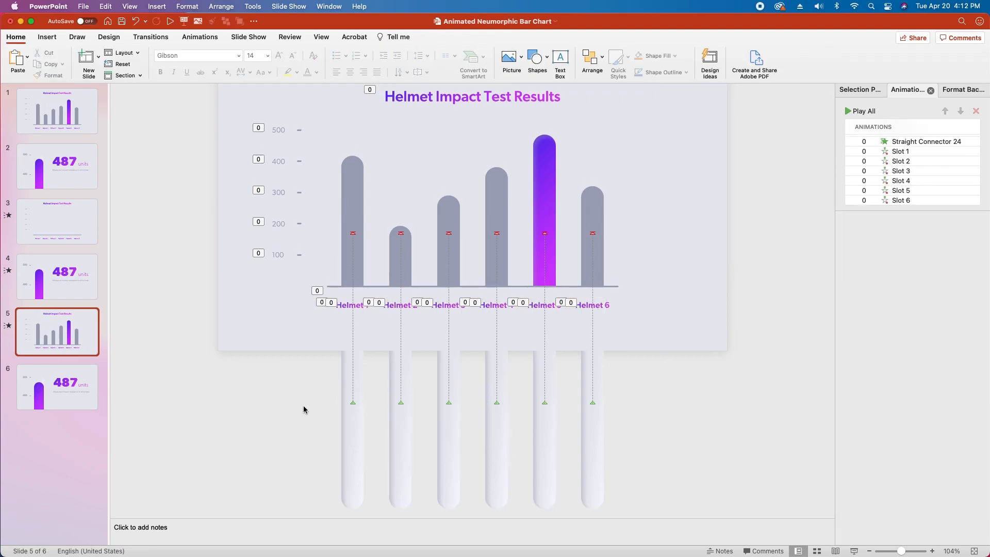
Set the delay of Slot 2's motion path animation to 0.25 seconds
{"action": "left_click", "coordinate": [892, 161]}
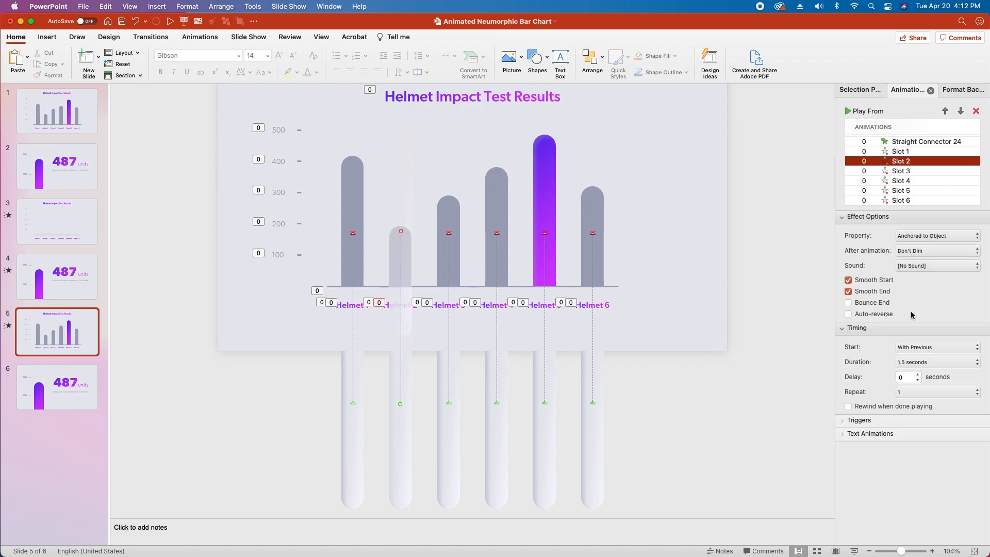
{"action": "left_click", "coordinate": [906, 377]}
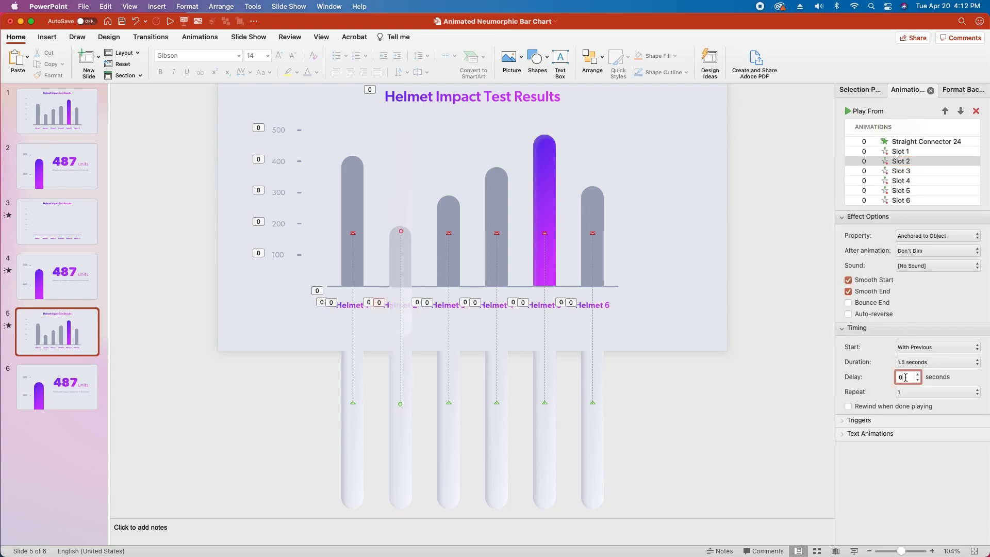
{"action": "type", "text": ".25"}
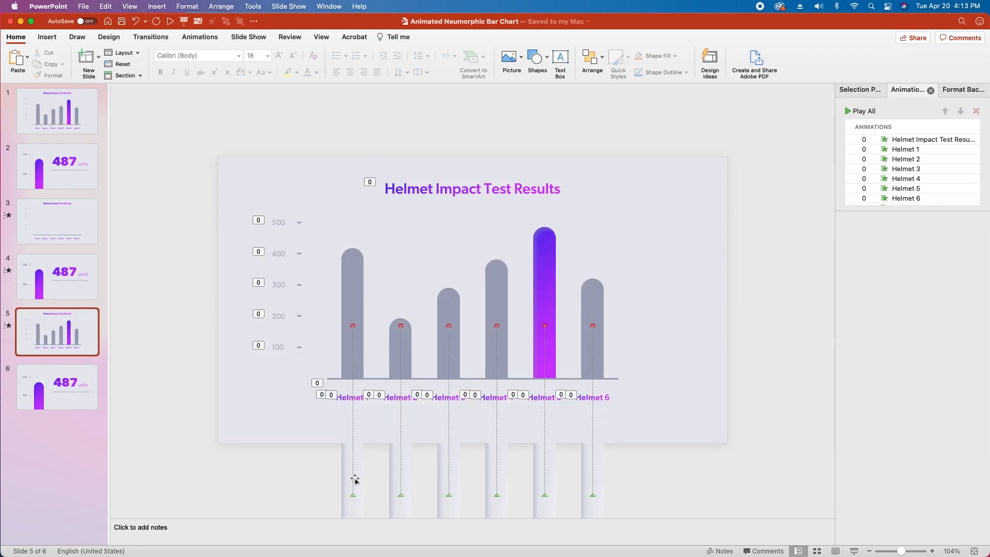
Copy Slot 1's motion path animation to the Helmet 1 bar with the Animation Painter
{"action": "left_click", "coordinate": [348, 461]}
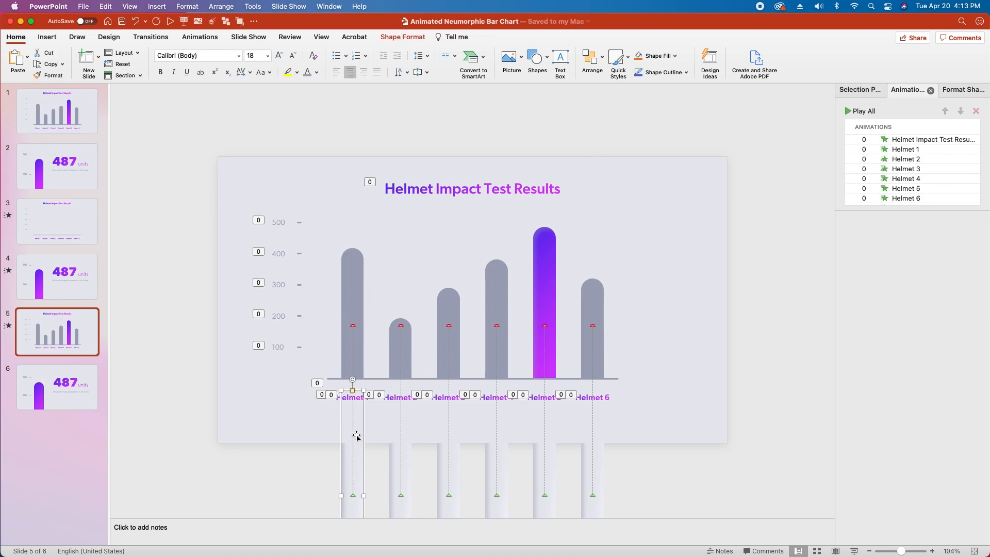
{"action": "left_click", "coordinate": [196, 40]}
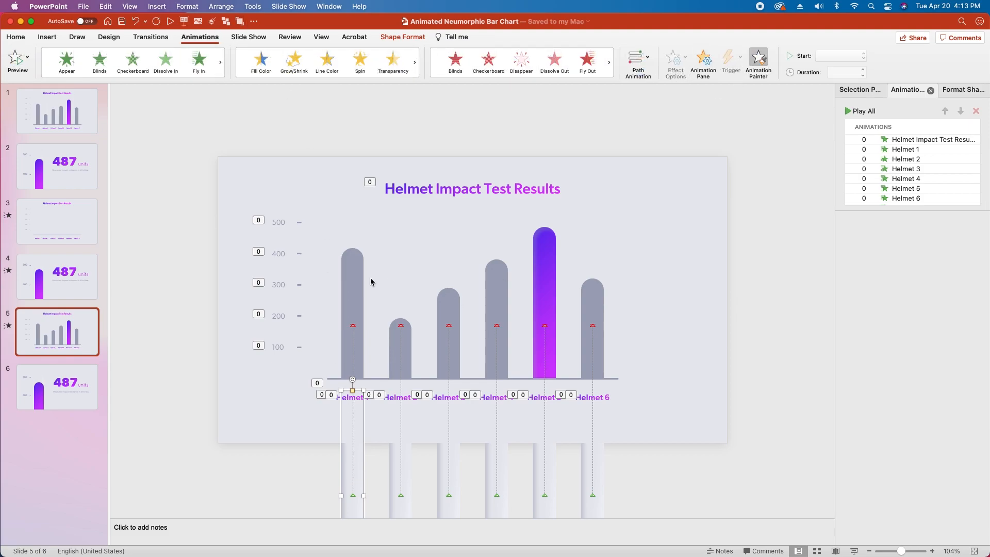
{"action": "left_click", "coordinate": [353, 283]}
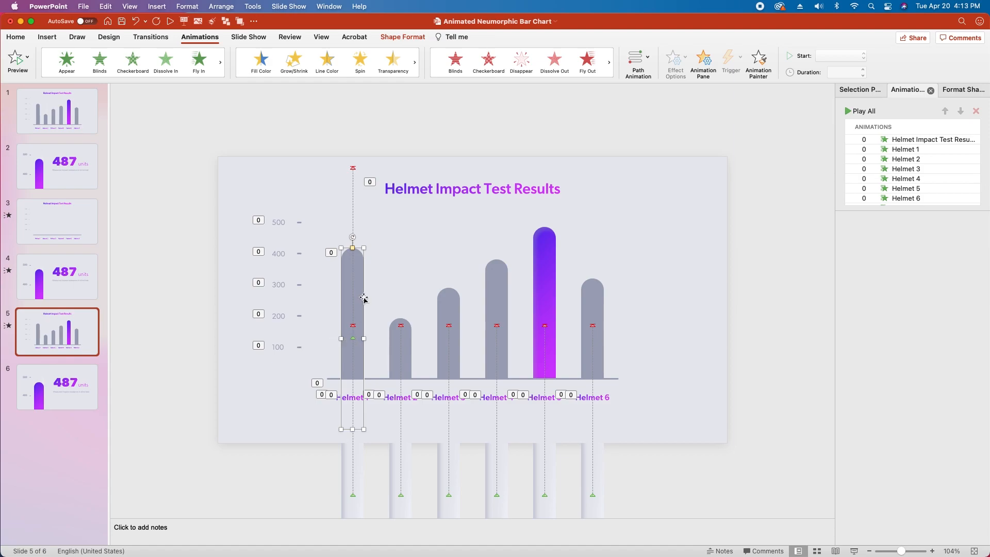
Move the Helmet 1 bar straight down below the baseline over Slot 1 and nudge it up slightly to fine-tune its height
{"action": "mouse_move", "coordinate": [358, 267]}
{"action": "left_mouse_down"}
{"action": "mouse_move", "coordinate": [364, 475]}
{"action": "mouse_move", "coordinate": [360, 450]}
{"action": "left_mouse_up"}
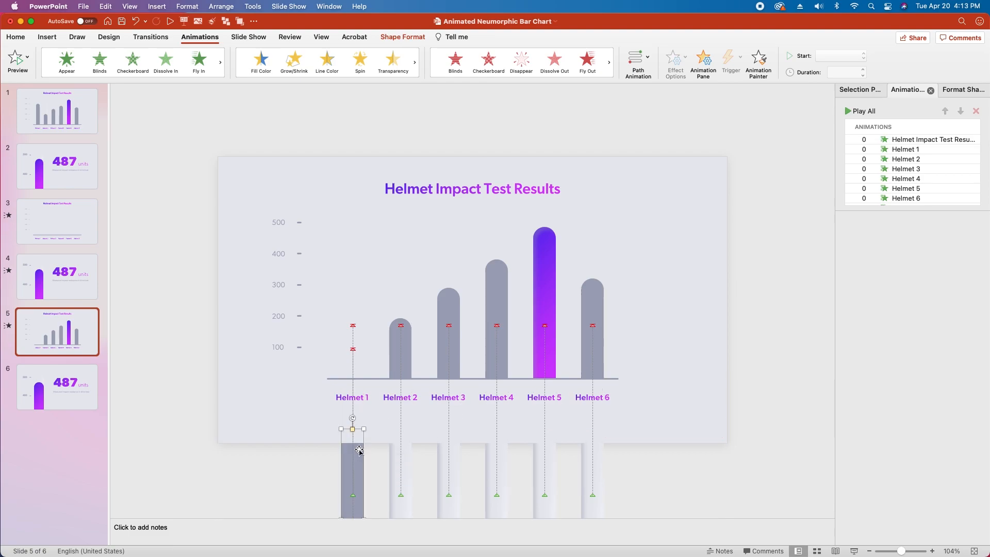
{"action": "key", "text": "Up"}
{"action": "key", "text": "Up"}
{"action": "key", "text": "Up"}
{"action": "key", "text": "Up"}
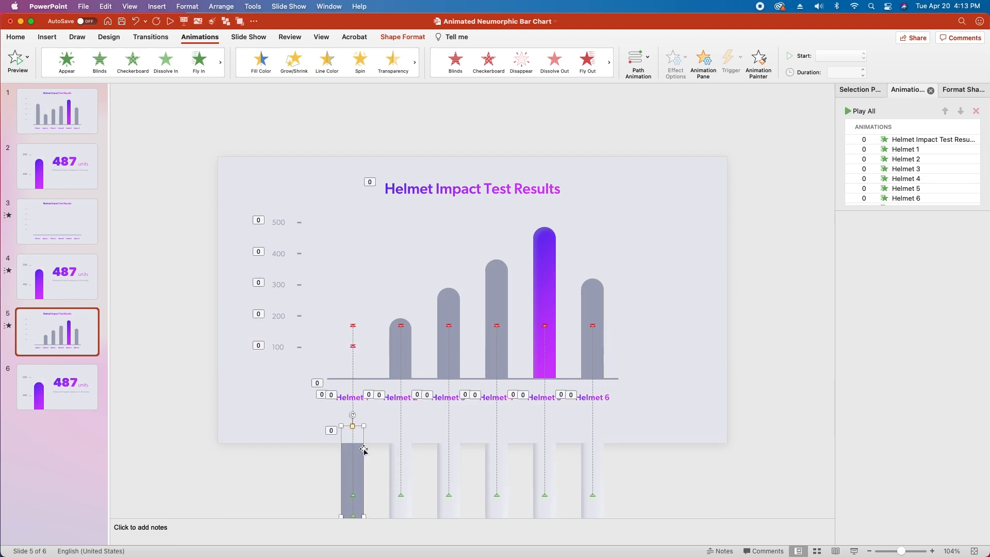
{"action": "key", "text": "Up"}
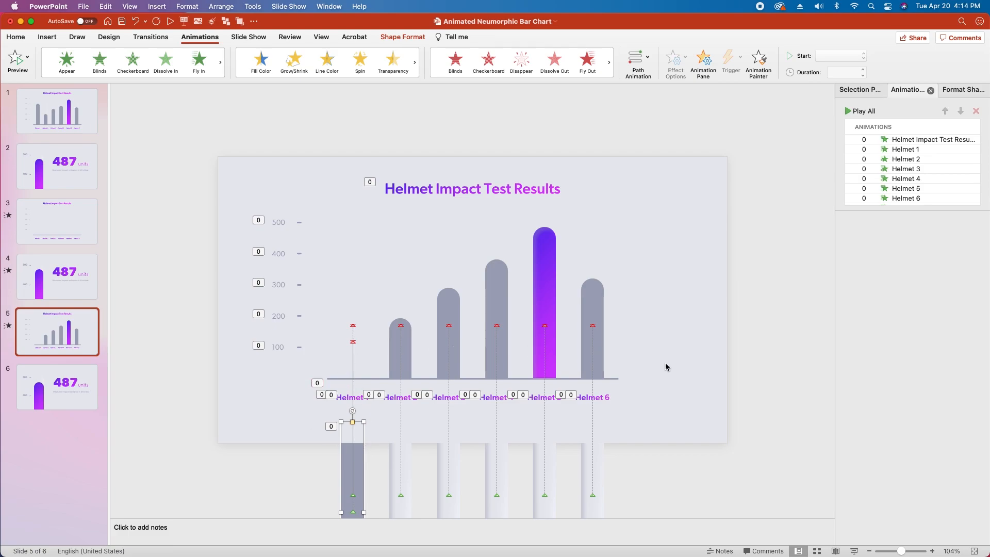
Copy Slot 2's motion path animation to the Helmet 2 bar with the Animation Painter
{"action": "left_click", "coordinate": [398, 504]}
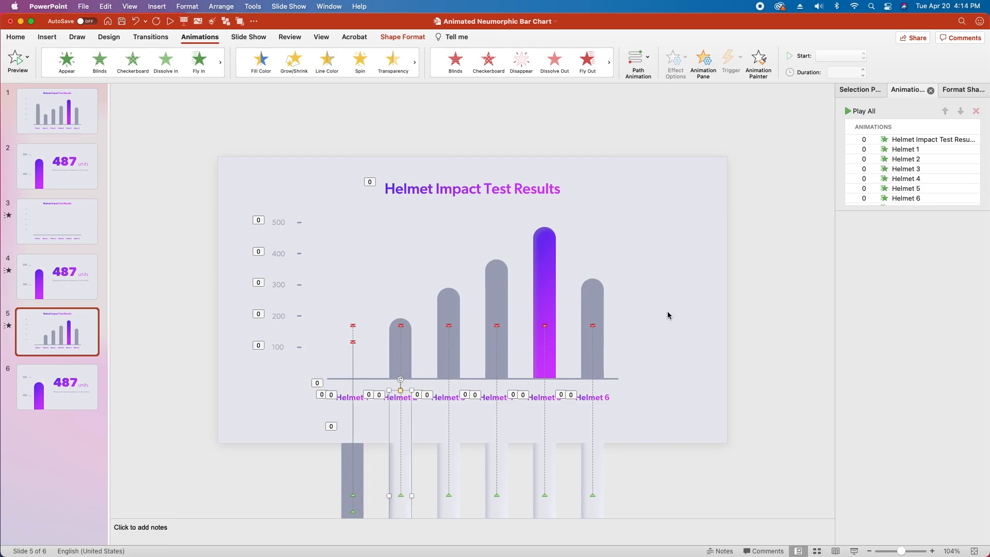
{"action": "left_click", "coordinate": [759, 60]}
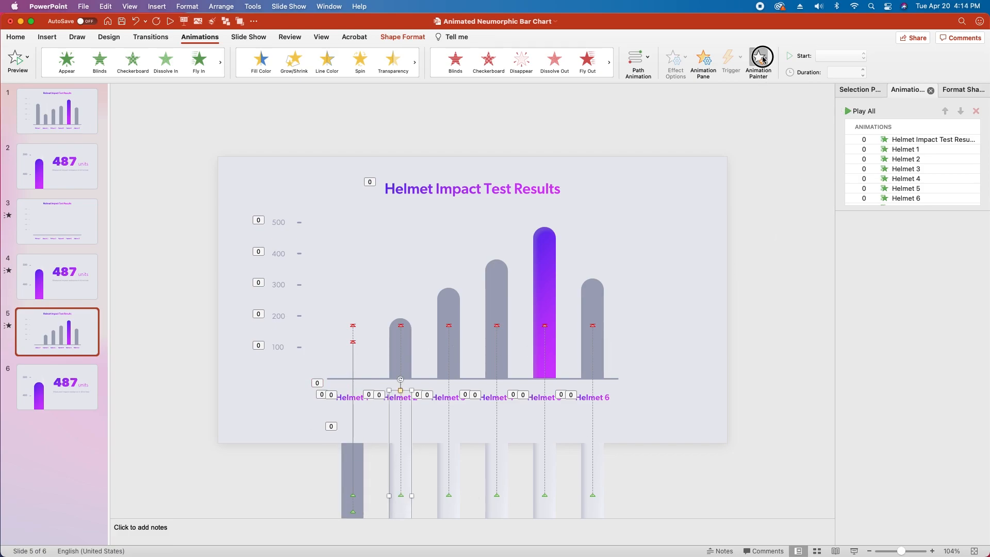
{"action": "left_click", "coordinate": [395, 345]}
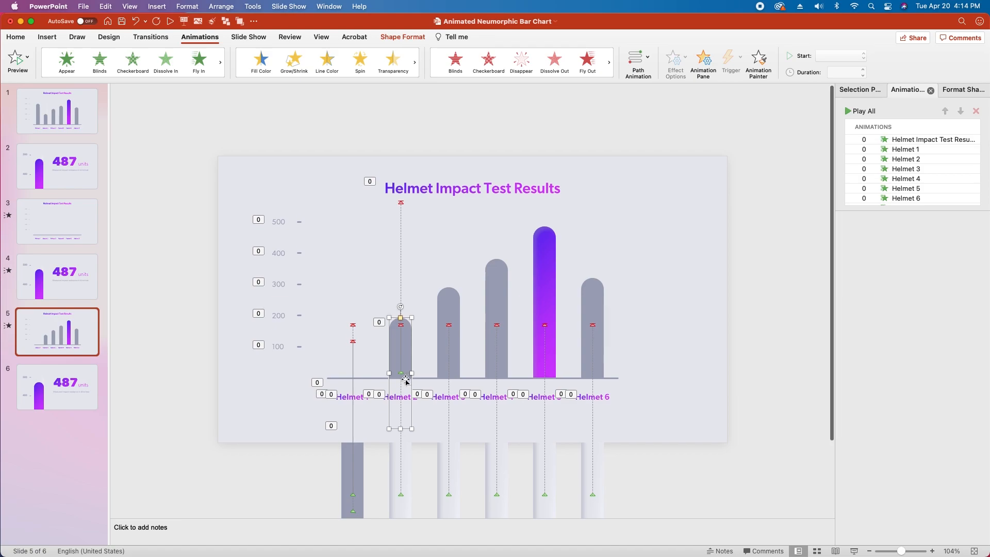
{"action": "scroll", "coordinate": [402, 351], "scroll_direction": "down", "scroll_amount": 2}
{"action": "left_click", "coordinate": [401, 316]}
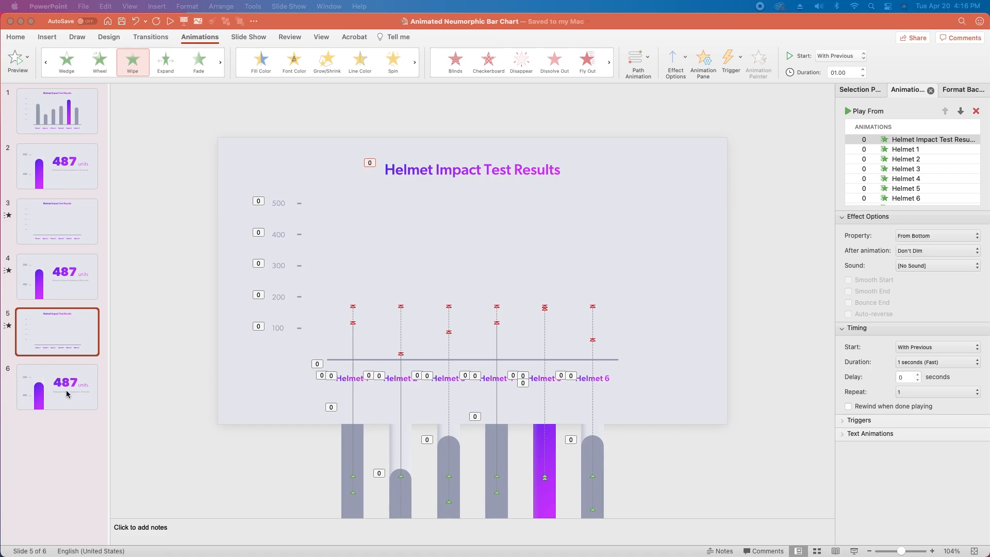
Duplicate the purple Helmet 5 bar on slide 5, move the copy up into the chart area and set it to No fill
{"action": "left_click", "coordinate": [64, 389]}
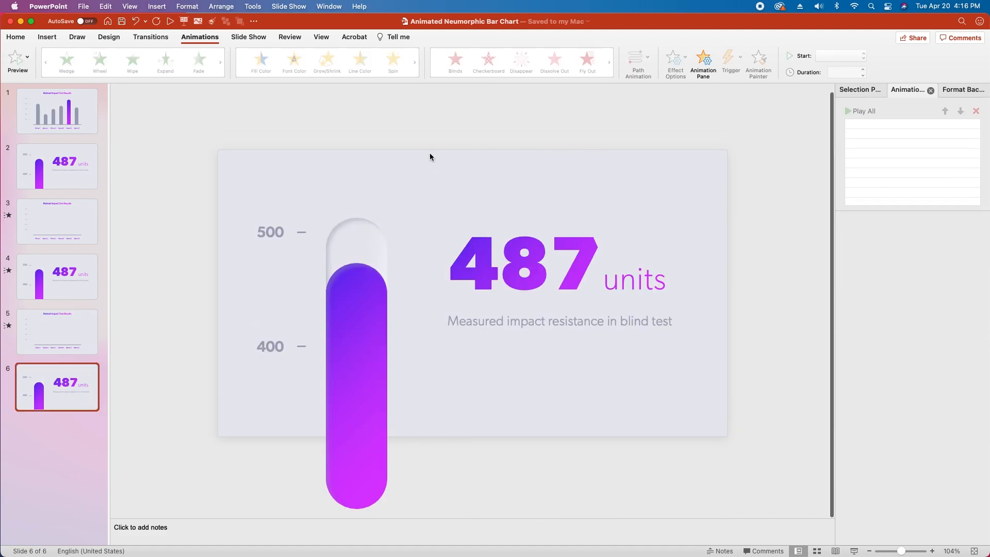
{"action": "left_click", "coordinate": [44, 336]}
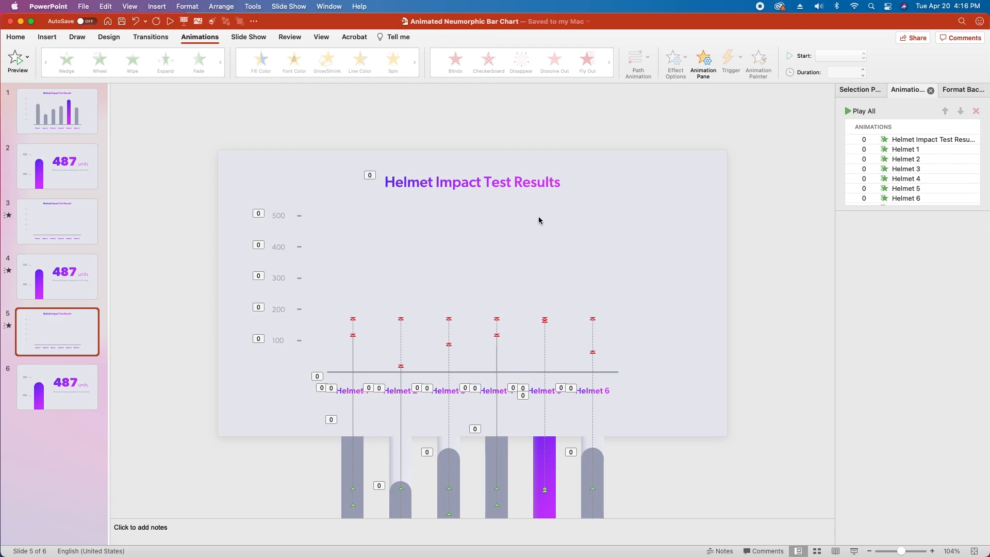
{"action": "left_click", "coordinate": [539, 450]}
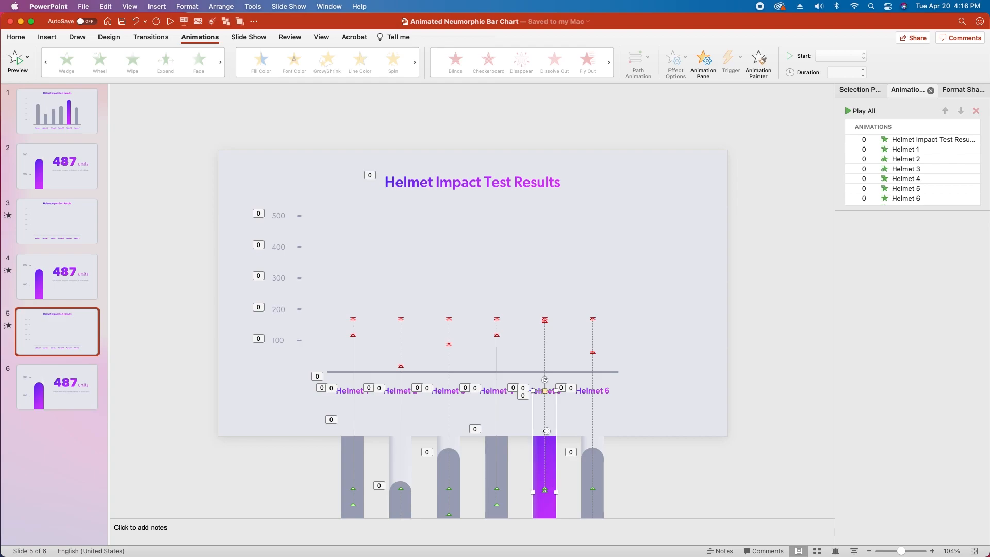
{"action": "scroll", "coordinate": [522, 469], "scroll_direction": "down", "scroll_amount": 4}
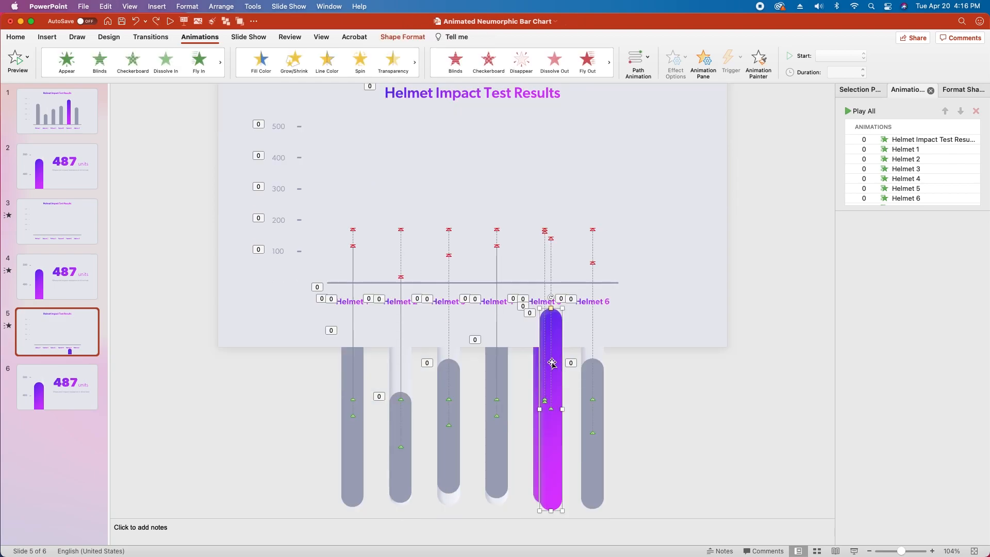
{"action": "left_click_drag", "start_coordinate": [546, 354], "coordinate": [534, 172]}
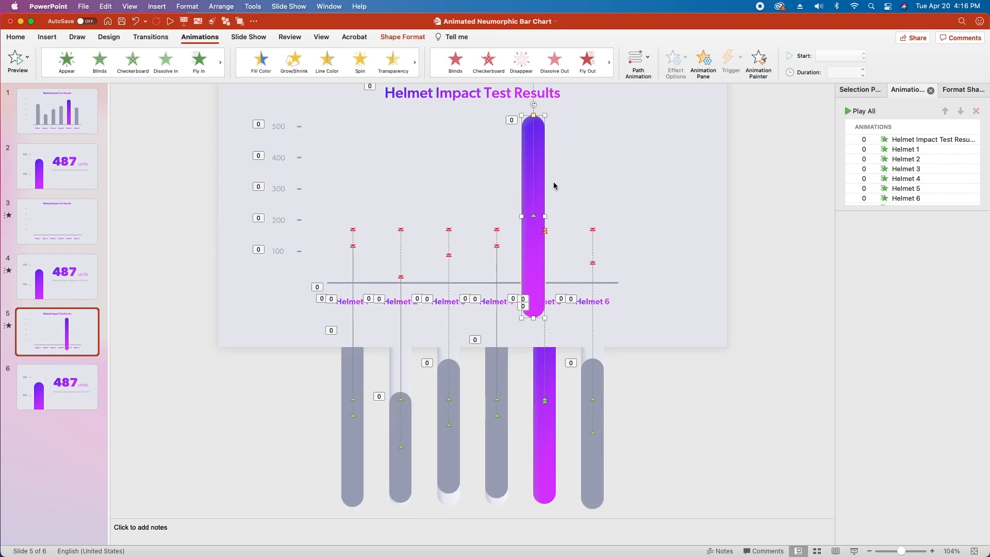
{"action": "scroll", "coordinate": [540, 266], "scroll_direction": "up", "scroll_amount": 2}
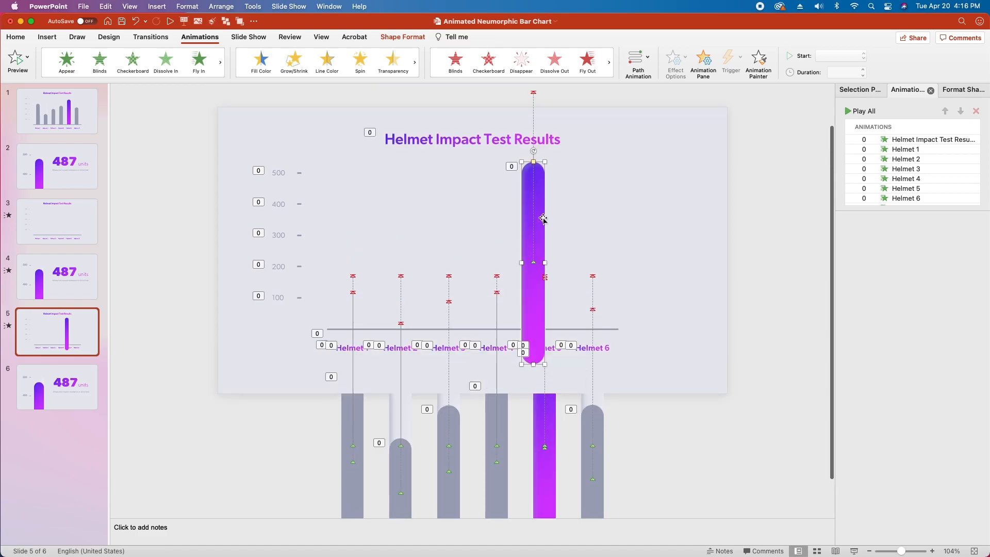
{"action": "left_click", "coordinate": [961, 90]}
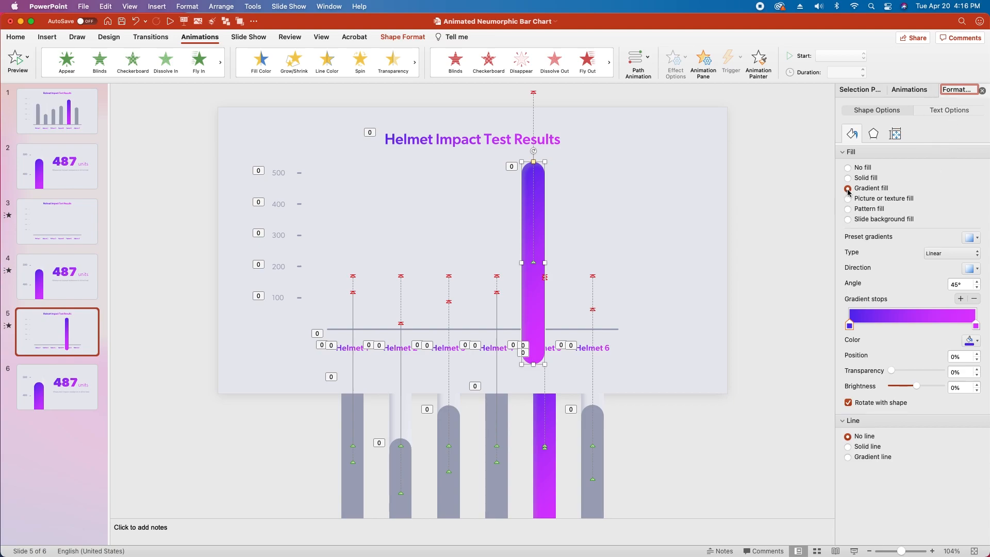
{"action": "left_click", "coordinate": [848, 169]}
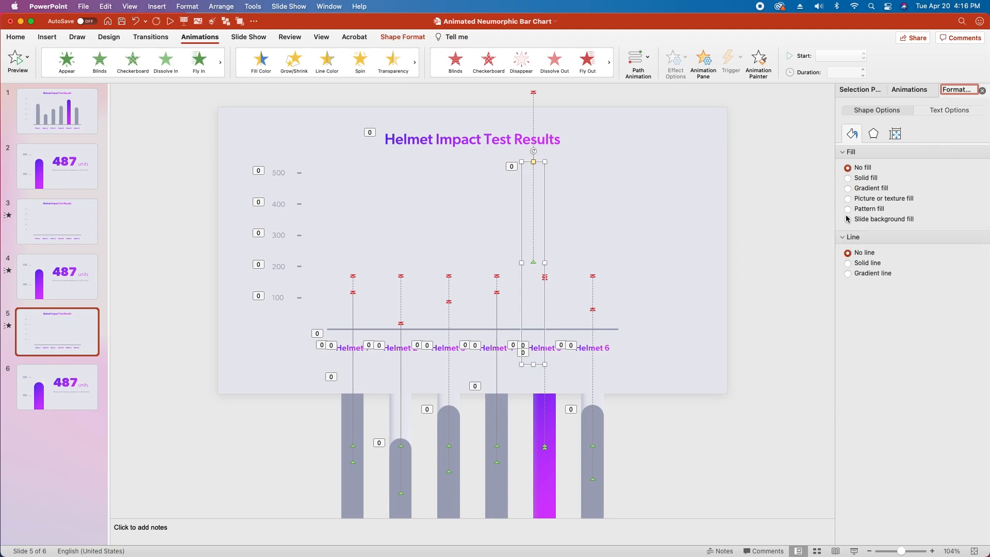
Try saving the unfilled bar copy as the PNG picture Bar Null.png, cancel the save and remove the copy from the slide
{"action": "right_click", "coordinate": [543, 211]}
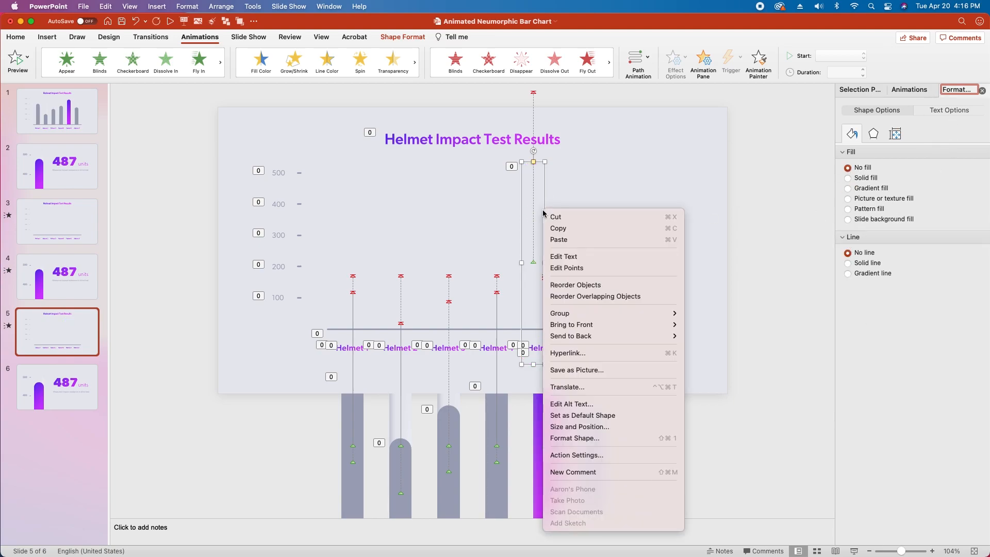
{"action": "left_click", "coordinate": [588, 370]}
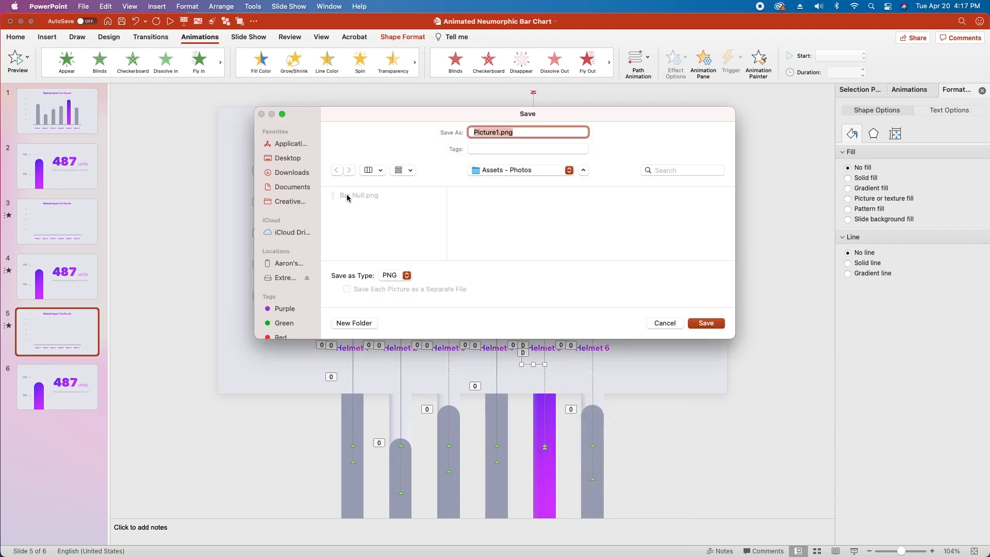
{"action": "left_click", "coordinate": [348, 196]}
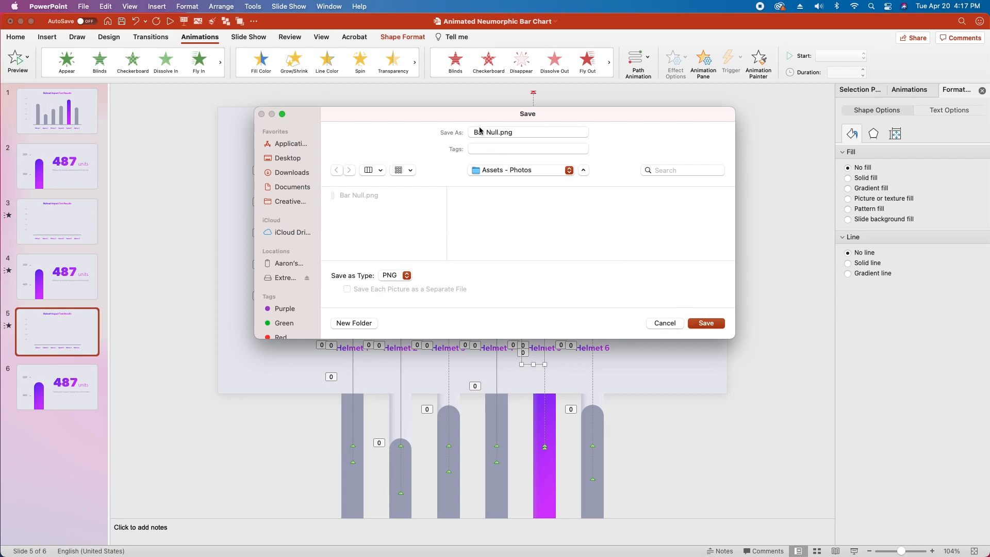
{"action": "left_click", "coordinate": [661, 324]}
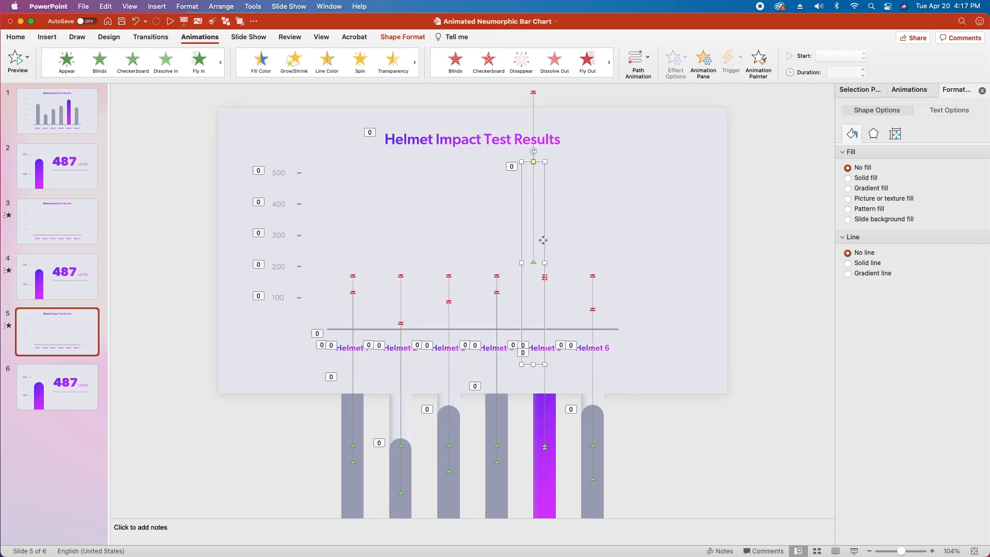
{"action": "left_click", "coordinate": [545, 244]}
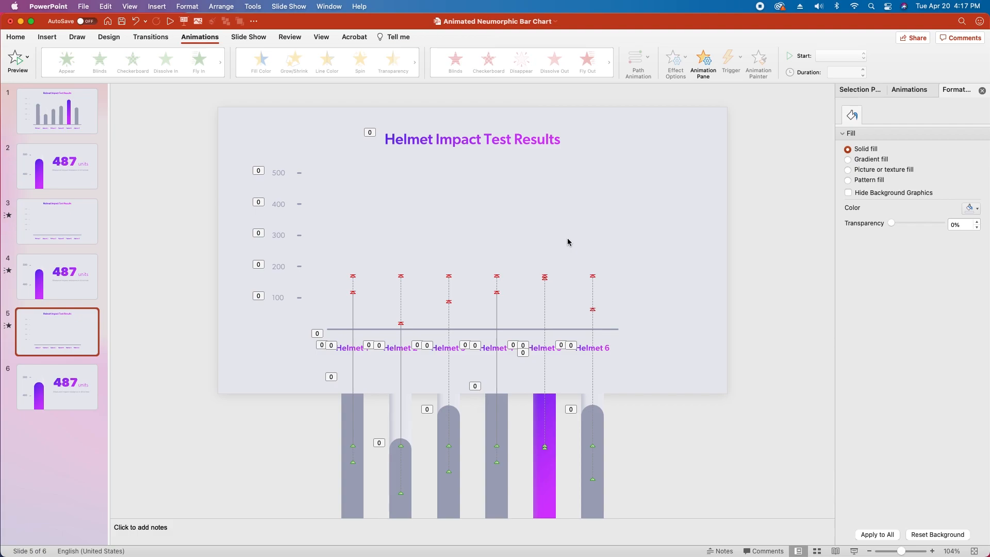
Insert a slide zoom to slide 6 in the chart area of slide 5 and enable Return to Zoom for it
{"action": "left_click", "coordinate": [47, 36]}
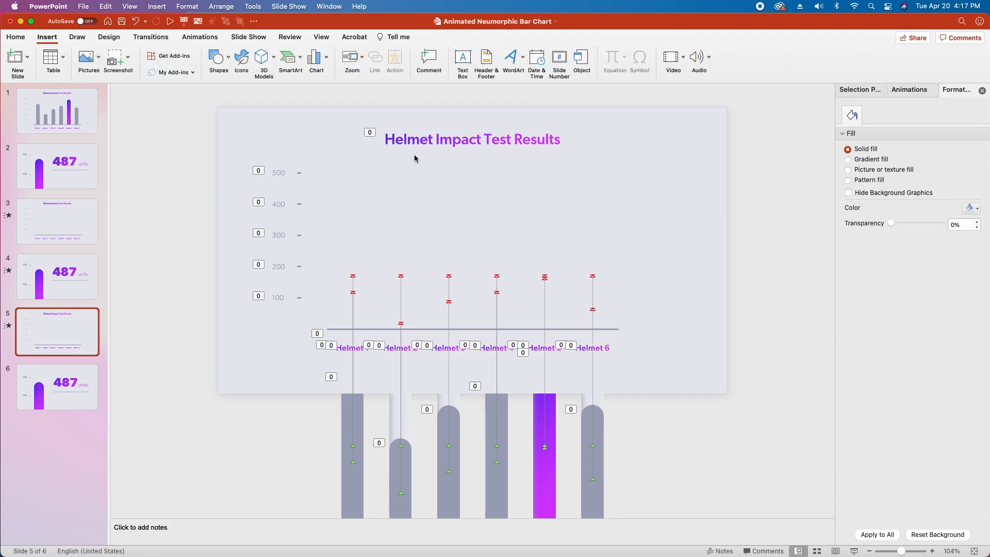
{"action": "left_click", "coordinate": [355, 57]}
{"action": "left_click", "coordinate": [381, 102]}
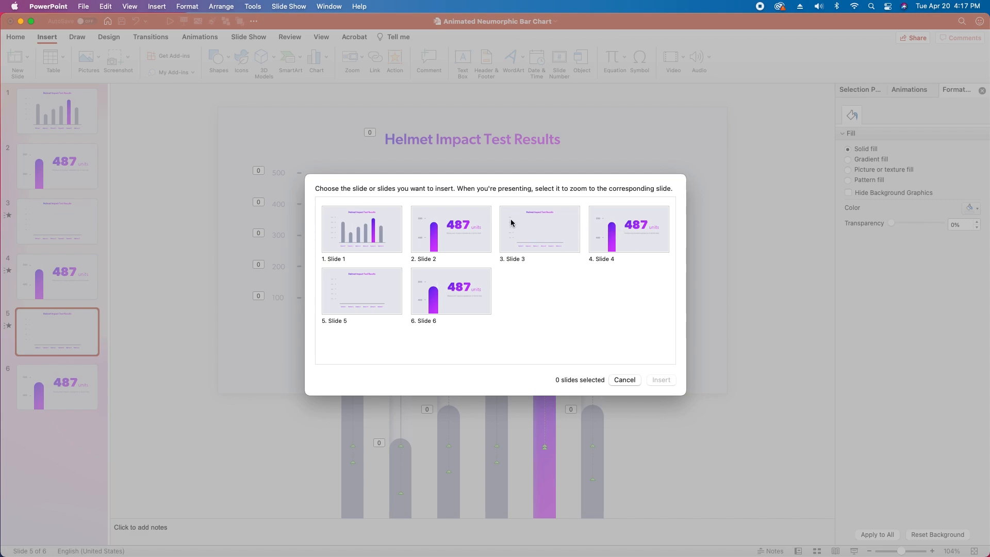
{"action": "left_click", "coordinate": [456, 290]}
{"action": "left_click", "coordinate": [661, 381]}
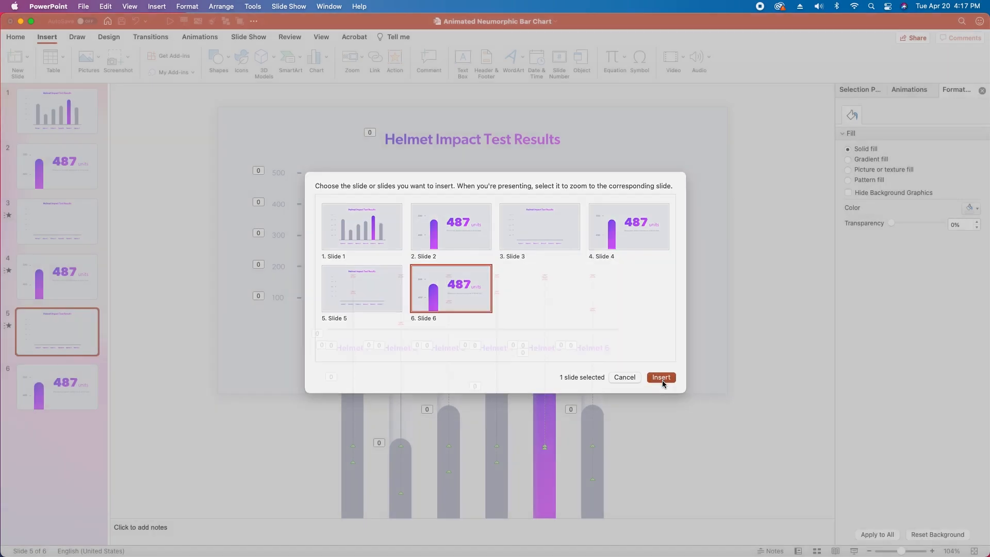
{"action": "left_click_drag", "start_coordinate": [490, 251], "coordinate": [534, 240]}
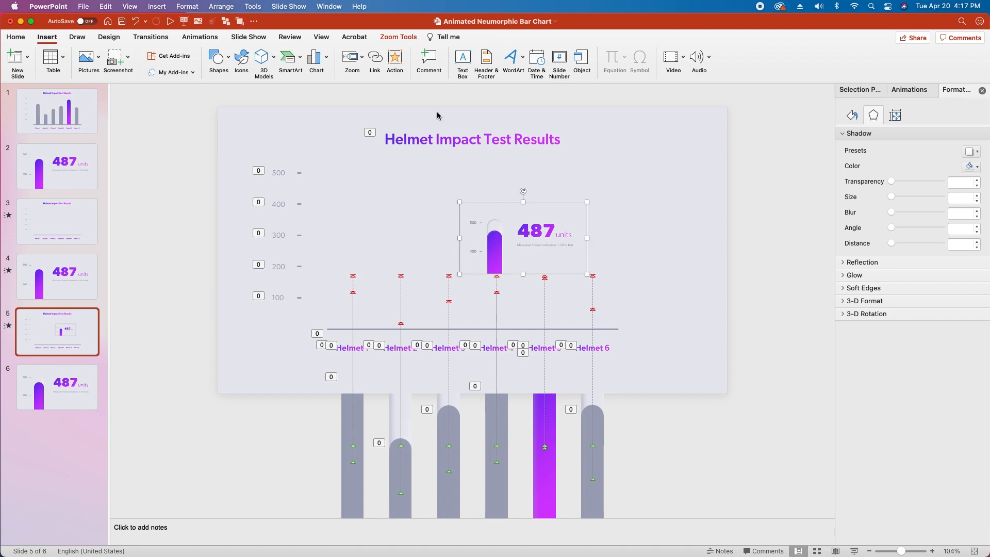
{"action": "left_click", "coordinate": [400, 37]}
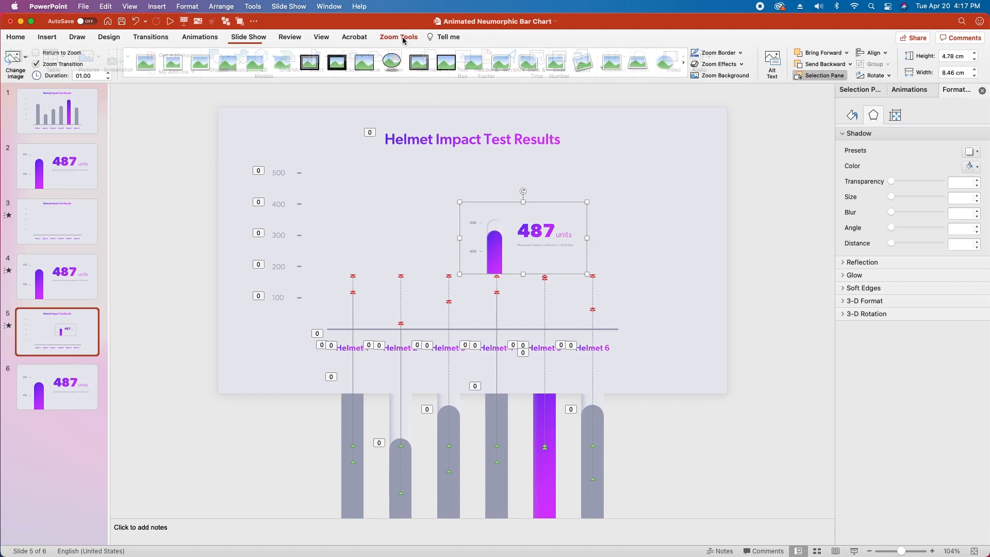
{"action": "left_click", "coordinate": [37, 53]}
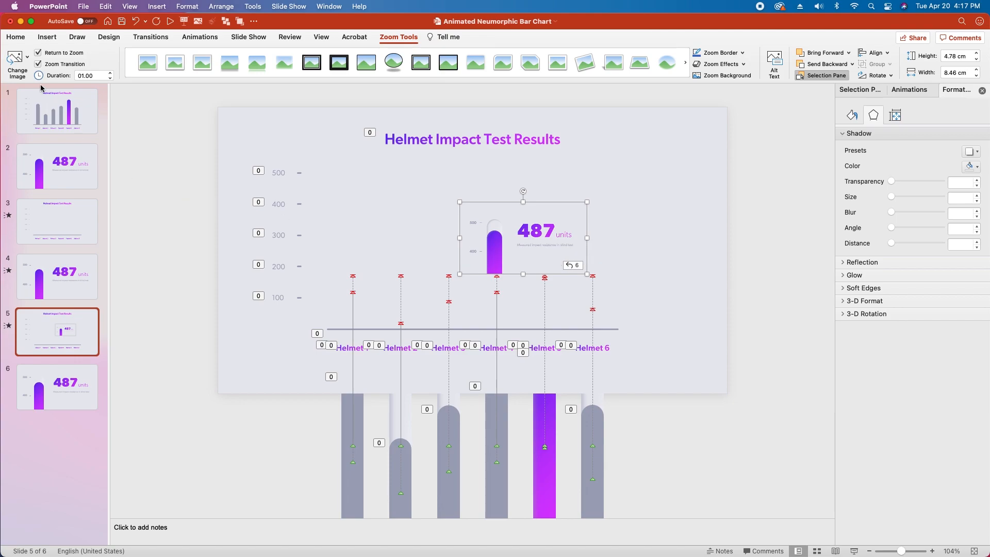
Replace the slide zoom's image with Bar Null.png and fit it over the Helmet 5 column with a width of 1.5 cm
{"action": "left_click", "coordinate": [17, 57]}
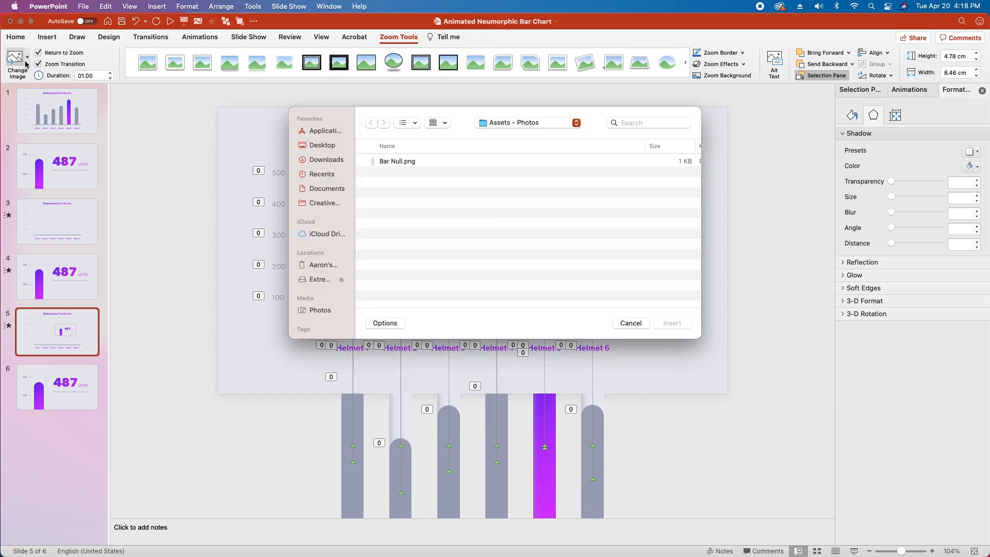
{"action": "double_click", "coordinate": [399, 163]}
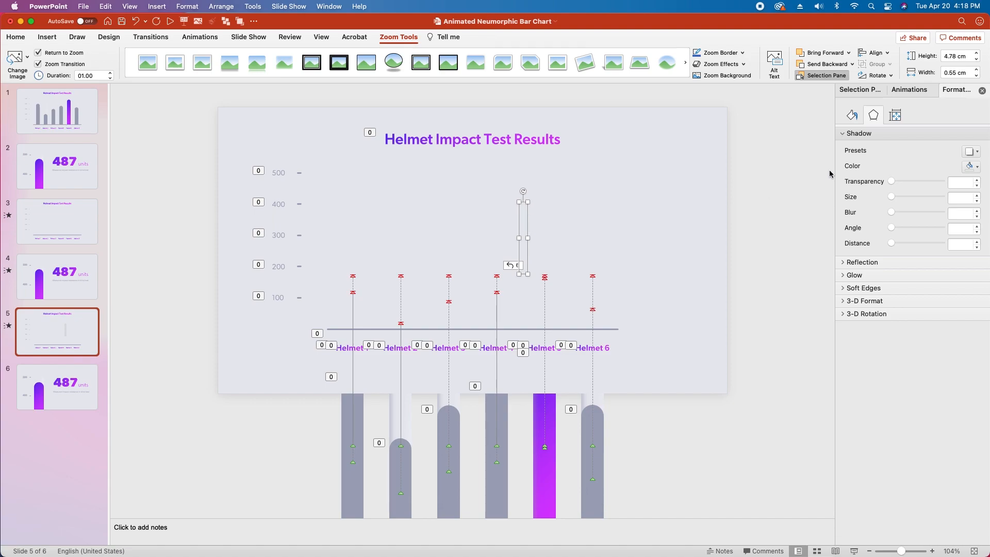
{"action": "left_click", "coordinate": [895, 116]}
{"action": "left_click", "coordinate": [948, 167]}
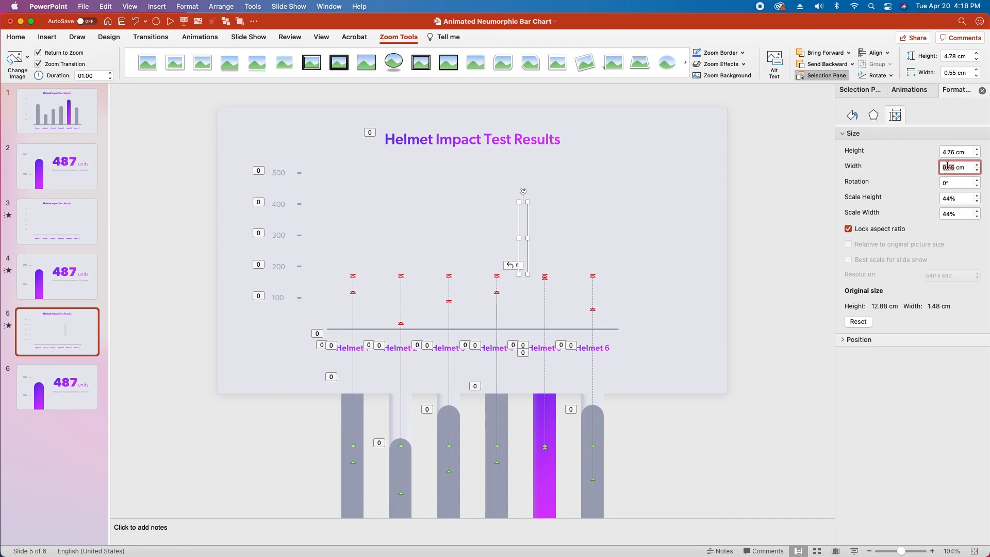
{"action": "type", "text": "1.5"}
{"action": "key", "text": "Return"}
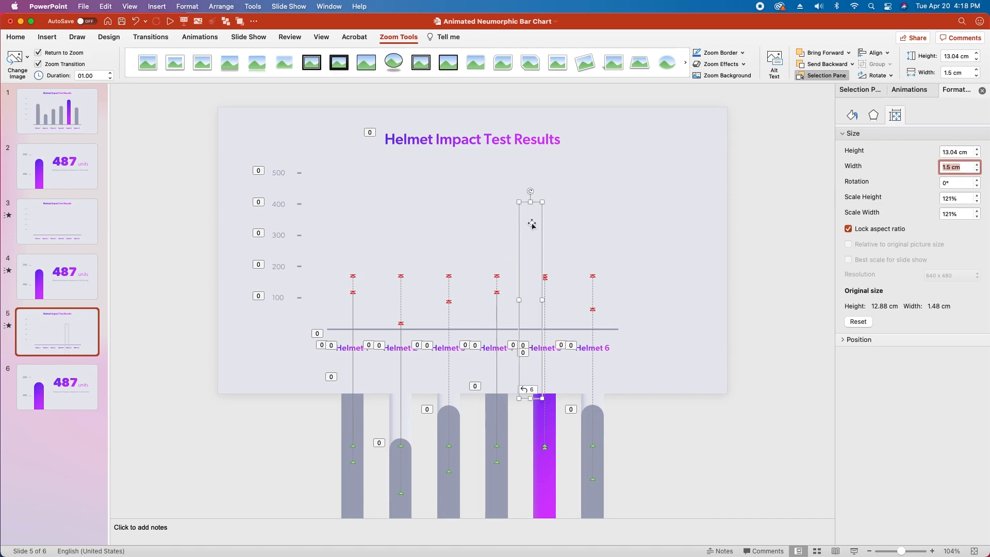
{"action": "left_click_drag", "start_coordinate": [531, 224], "coordinate": [556, 205]}
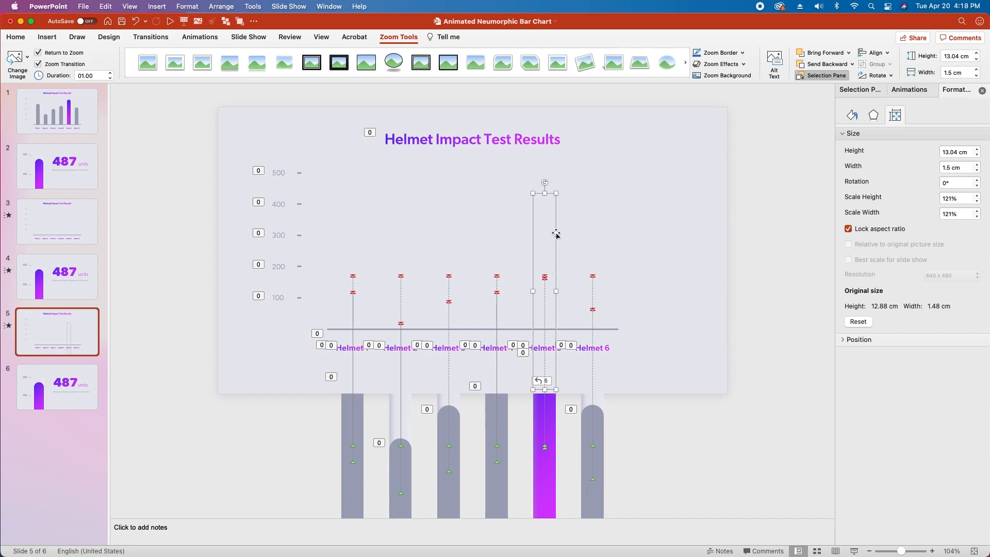
{"action": "left_click_drag", "start_coordinate": [557, 234], "coordinate": [557, 211]}
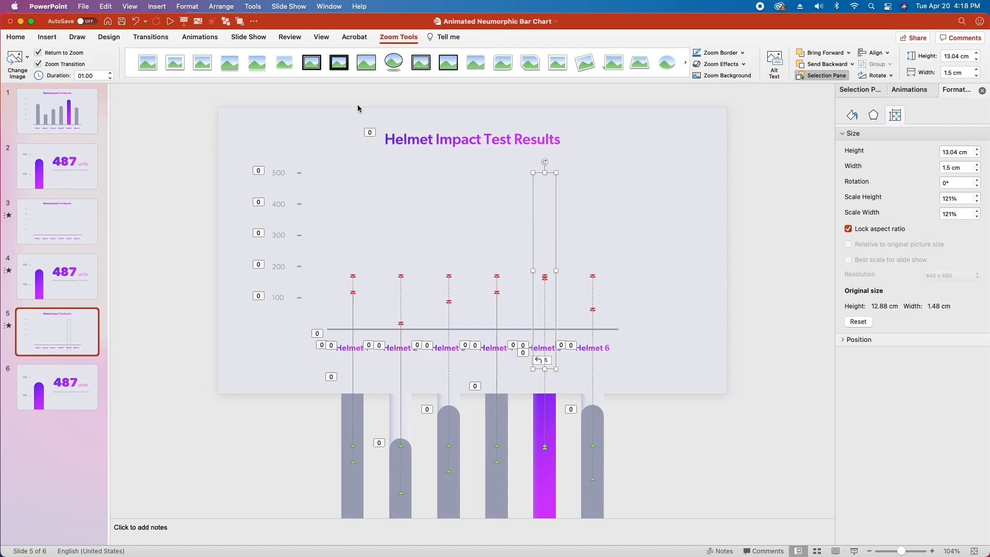
Add an Appear entrance to the slide zoom, starting With Previous with a 2.5-second delay
{"action": "left_click", "coordinate": [195, 37]}
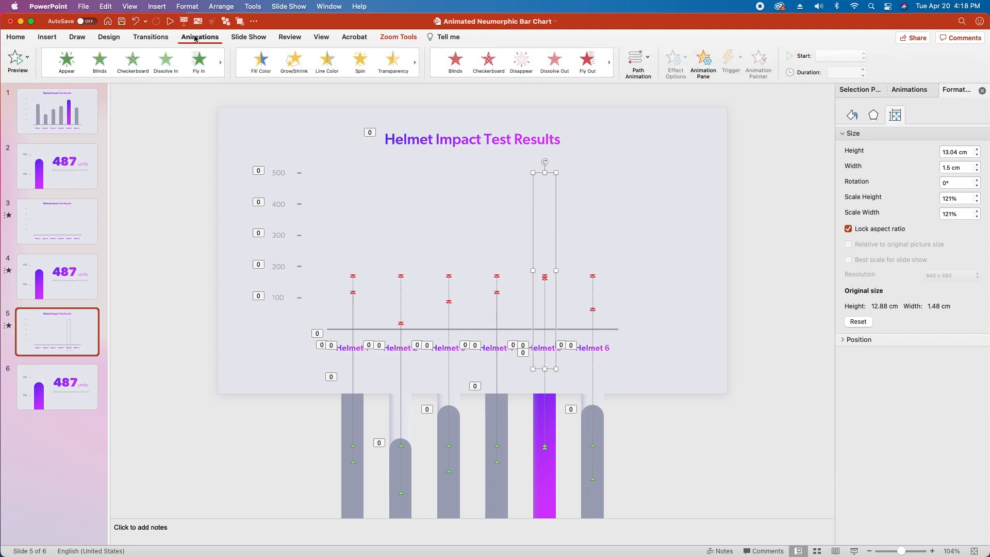
{"action": "left_click", "coordinate": [68, 66]}
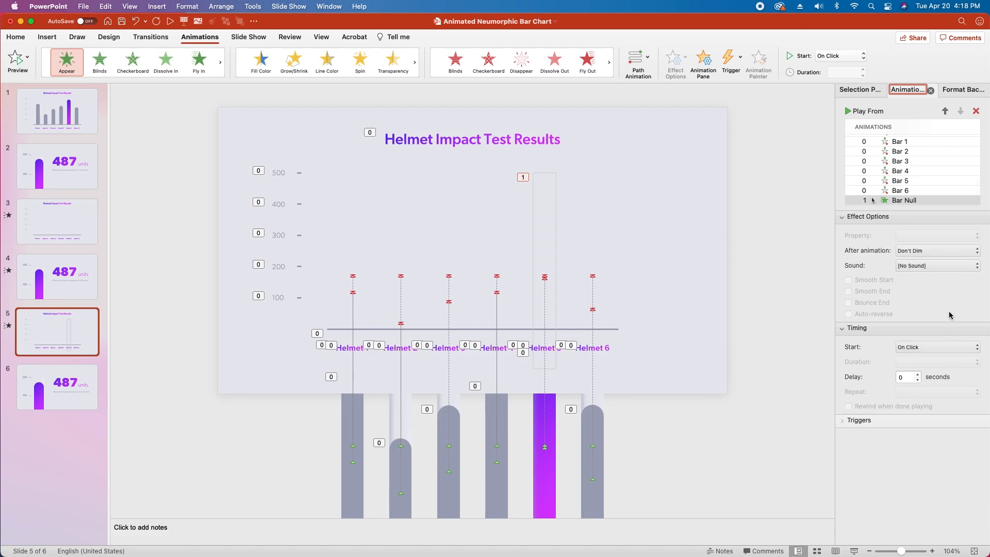
{"action": "left_click", "coordinate": [954, 347]}
{"action": "left_click", "coordinate": [925, 360]}
{"action": "left_click", "coordinate": [906, 377]}
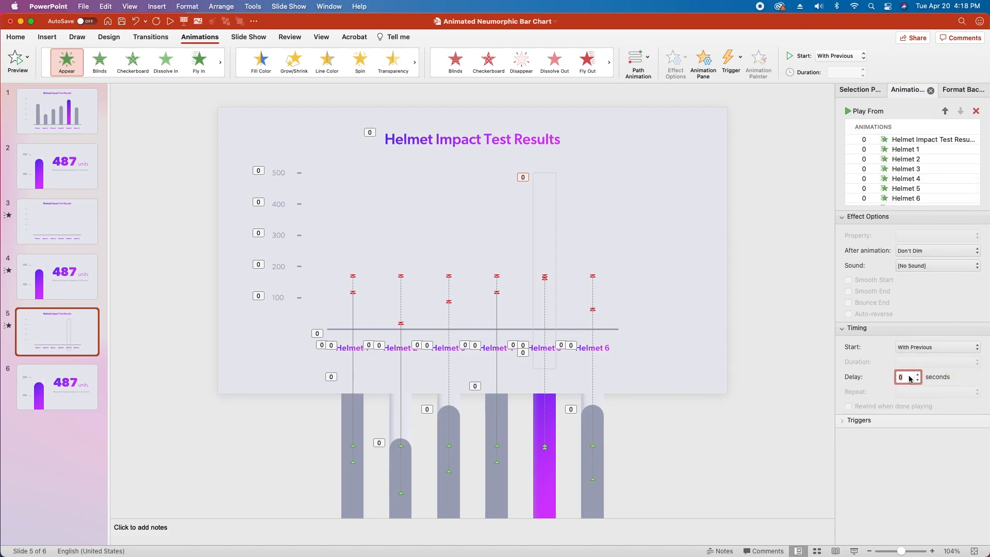
{"action": "type", "text": "2.5"}
Save the presentation and give slide 6's bar and its slot Fly In entrances with smooth start and end, starting With Previous
{"action": "left_click", "coordinate": [48, 398]}
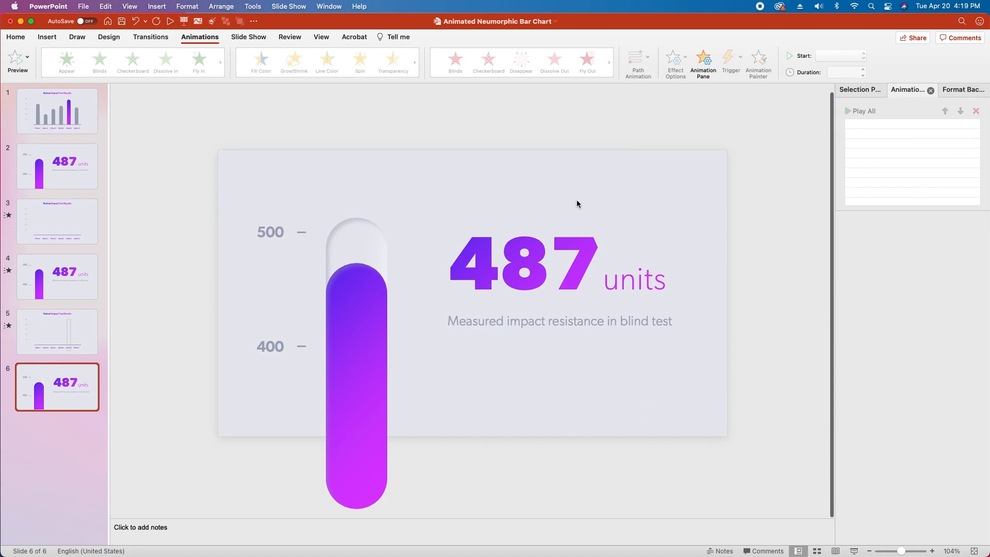
{"action": "key", "text": "super+s"}
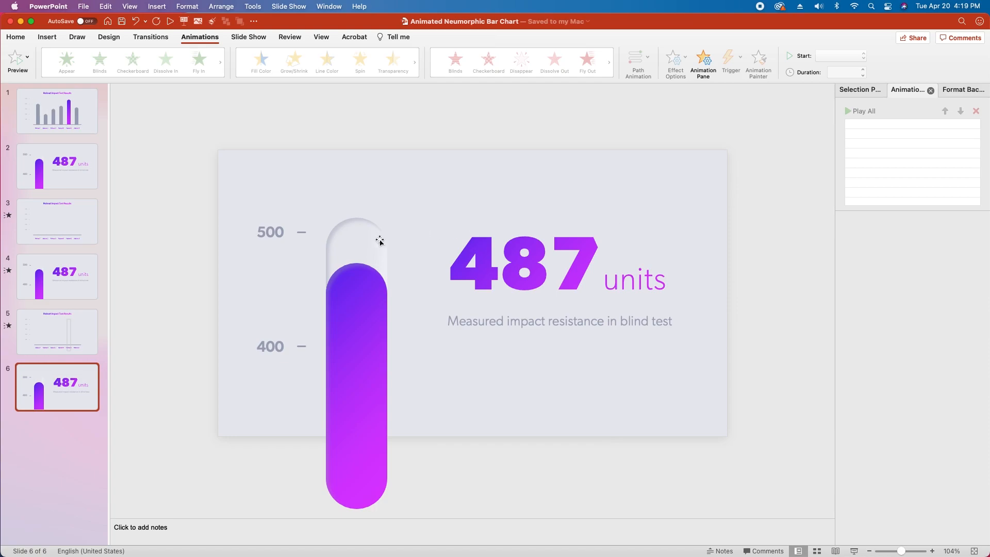
{"action": "left_click", "coordinate": [347, 237]}
{"action": "left_click", "coordinate": [361, 347], "text": "shift"}
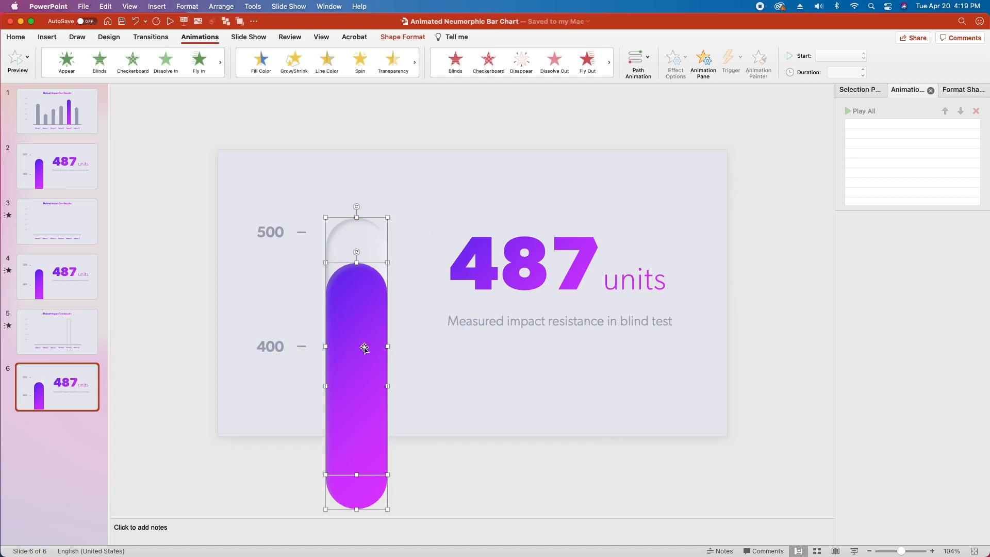
{"action": "left_click", "coordinate": [200, 68]}
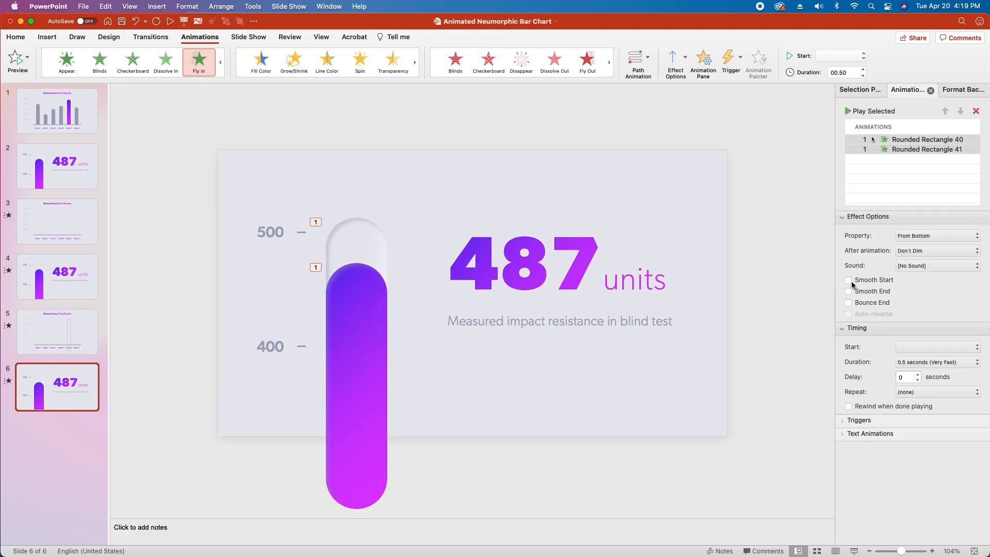
{"action": "left_click", "coordinate": [851, 281]}
{"action": "left_click", "coordinate": [850, 292]}
{"action": "left_click", "coordinate": [964, 349]}
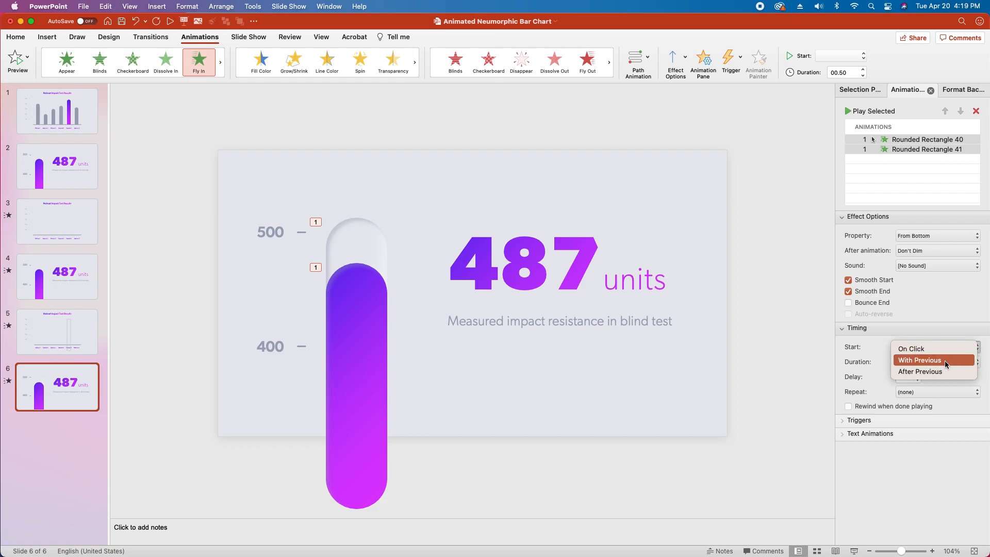
{"action": "left_click", "coordinate": [945, 360]}
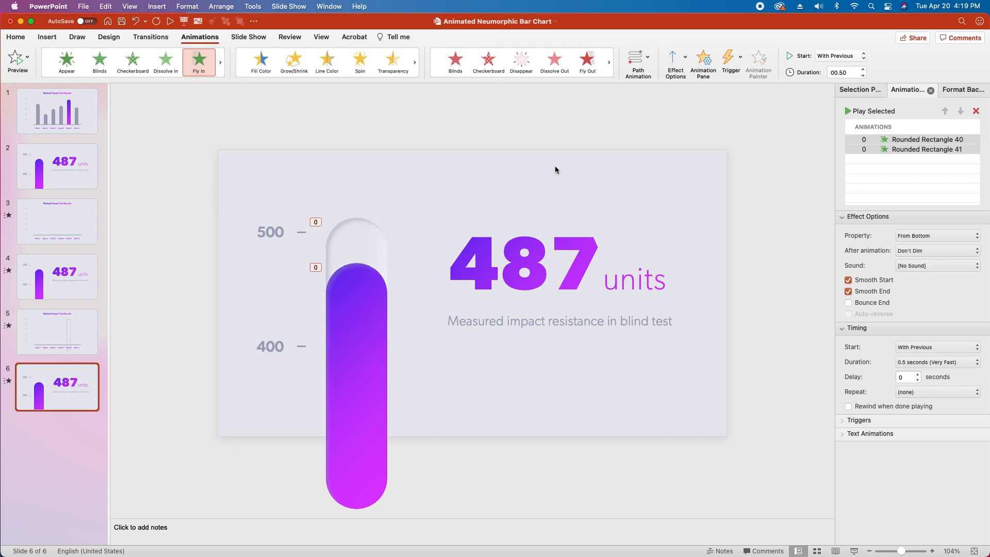
Rename slide 6's slot shape to Slot and the purple bar shape to Bar
{"action": "left_click", "coordinate": [375, 345]}
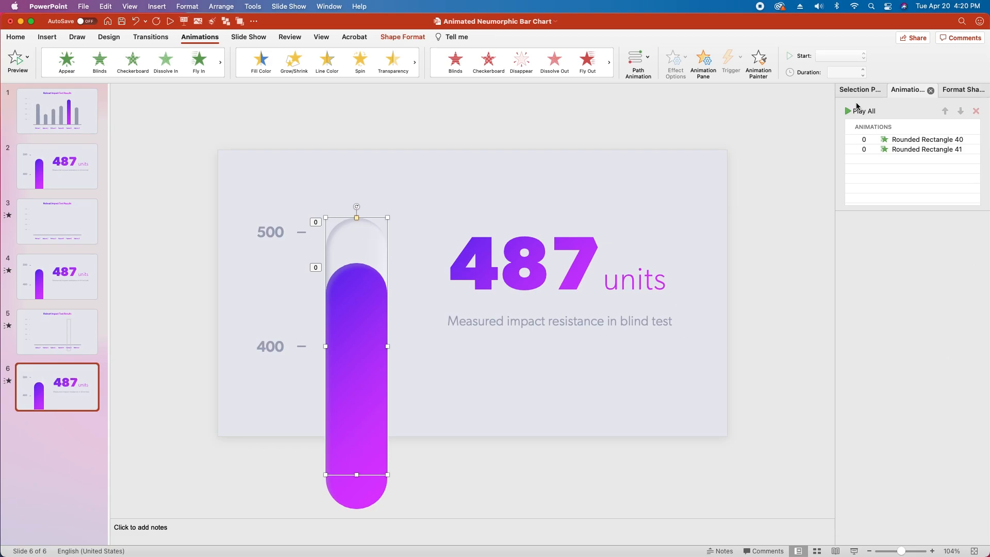
{"action": "left_click", "coordinate": [859, 90]}
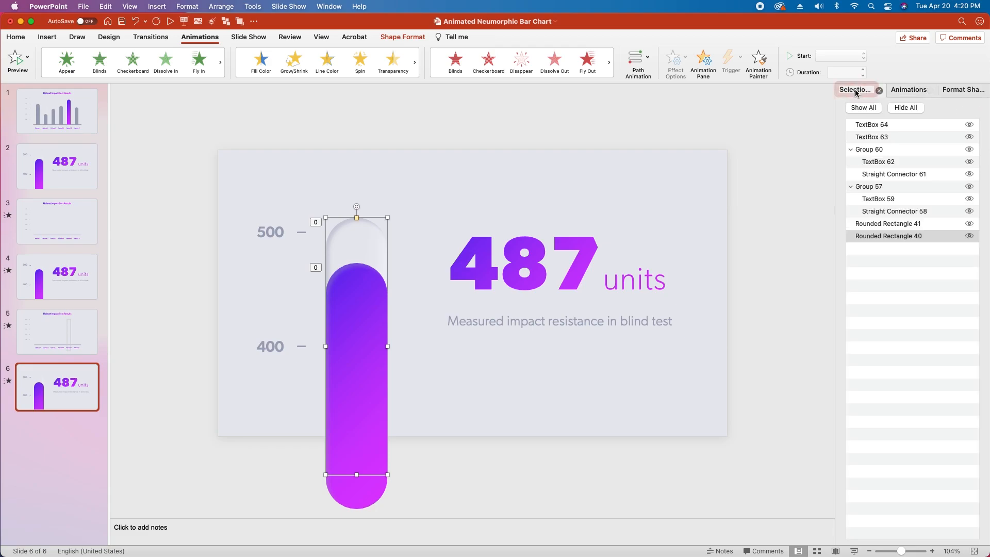
{"action": "double_click", "coordinate": [902, 238]}
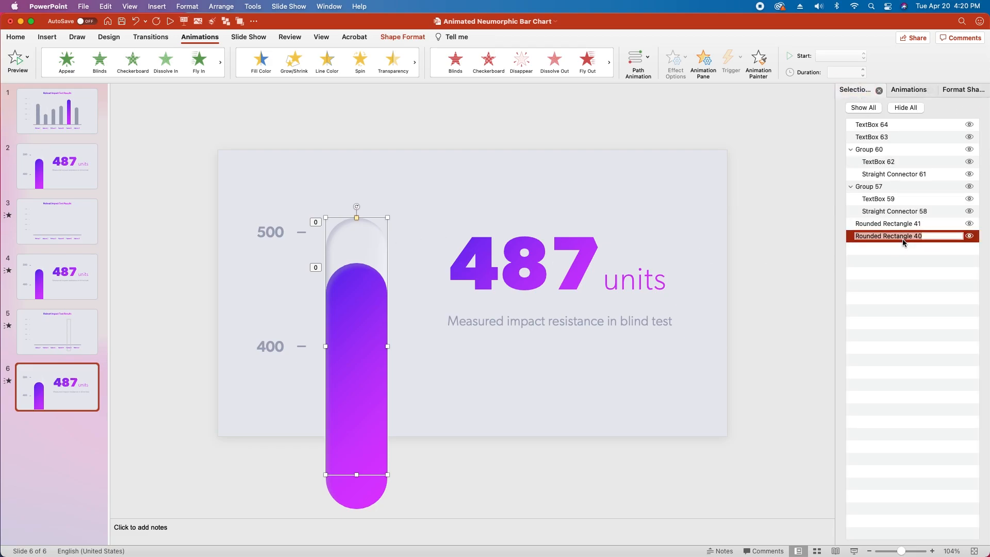
{"action": "type", "text": "Slot"}
{"action": "key", "text": "Return"}
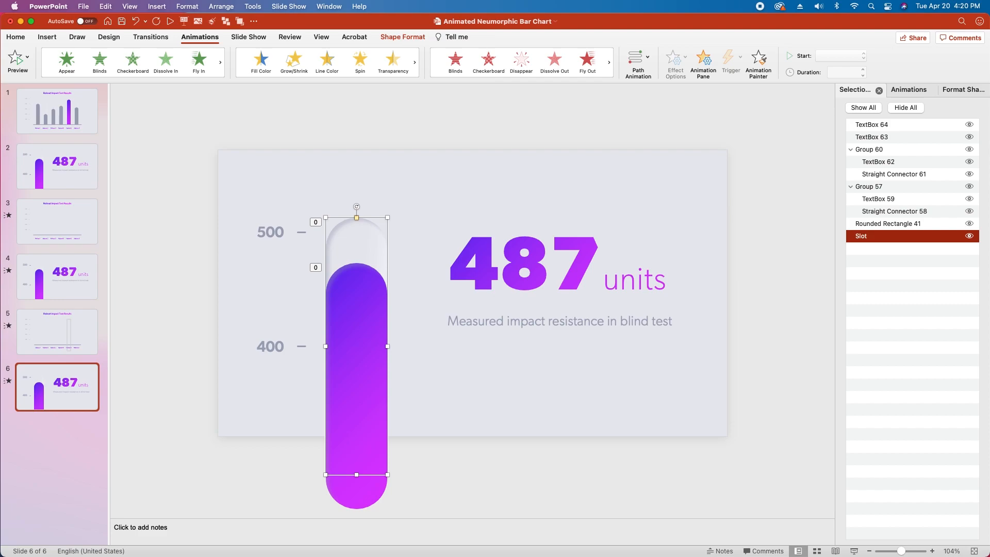
{"action": "double_click", "coordinate": [873, 225]}
{"action": "type", "text": "Ba"}
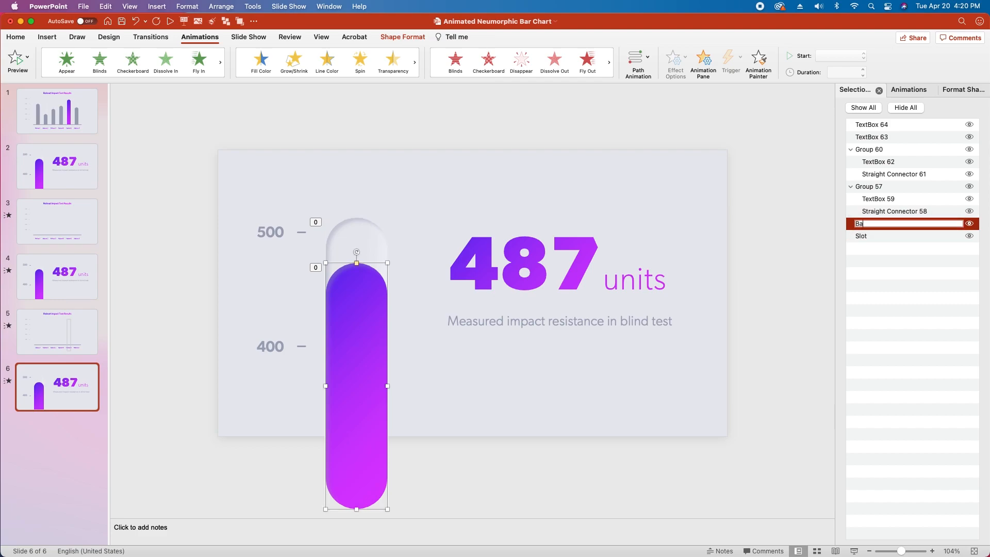
{"action": "type", "text": "r"}
Rename the two scale label groups on slide 6 to 500 and 400
{"action": "left_click", "coordinate": [273, 234]}
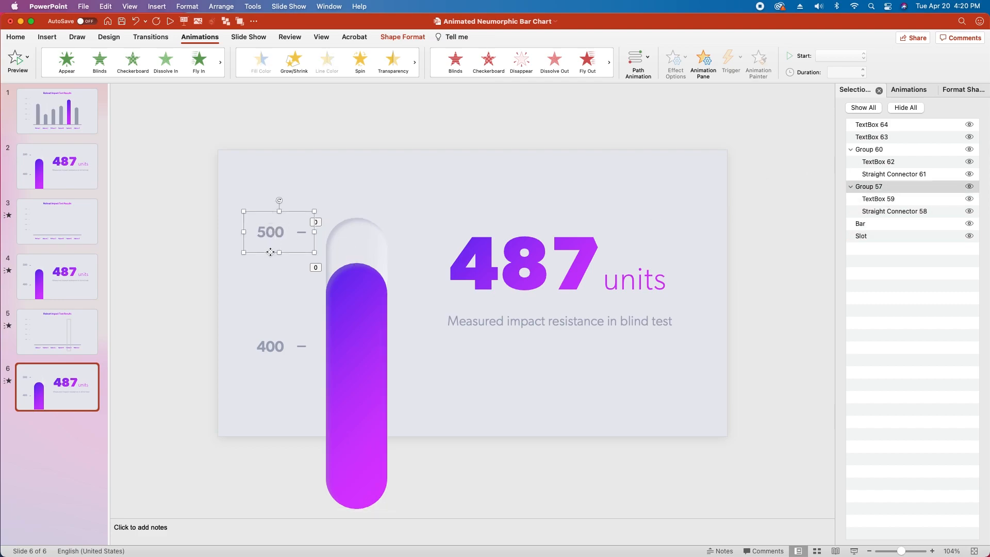
{"action": "double_click", "coordinate": [865, 186]}
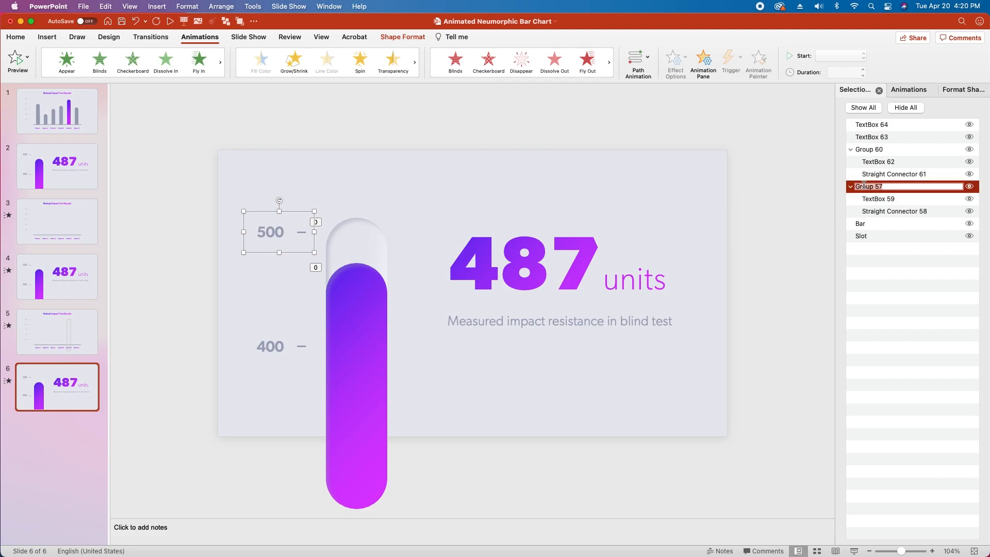
{"action": "type", "text": "500"}
{"action": "key", "text": "Return"}
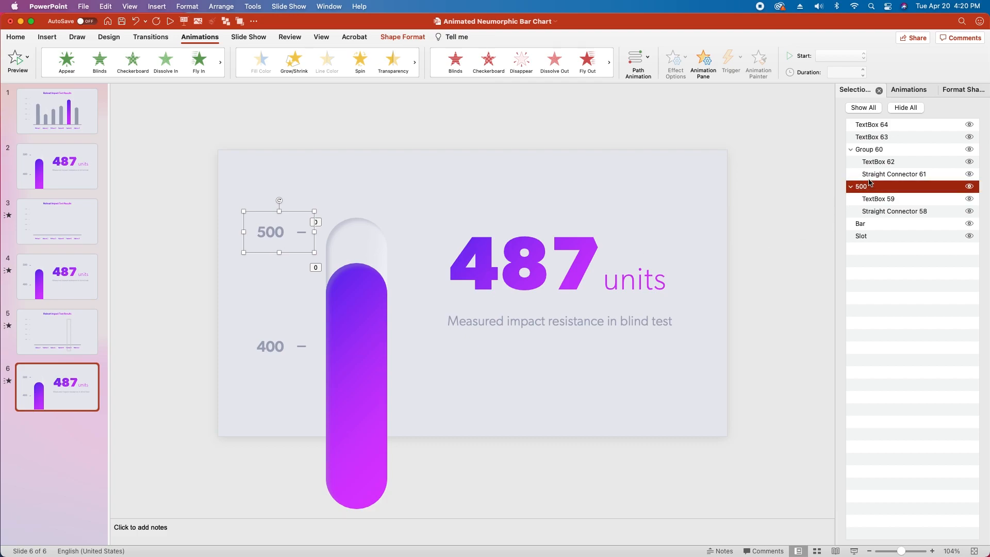
{"action": "left_click", "coordinate": [871, 149]}
Set the duration of Slot's Fly In animation to 1.25 seconds
{"action": "left_click", "coordinate": [909, 90]}
{"action": "left_click", "coordinate": [901, 139]}
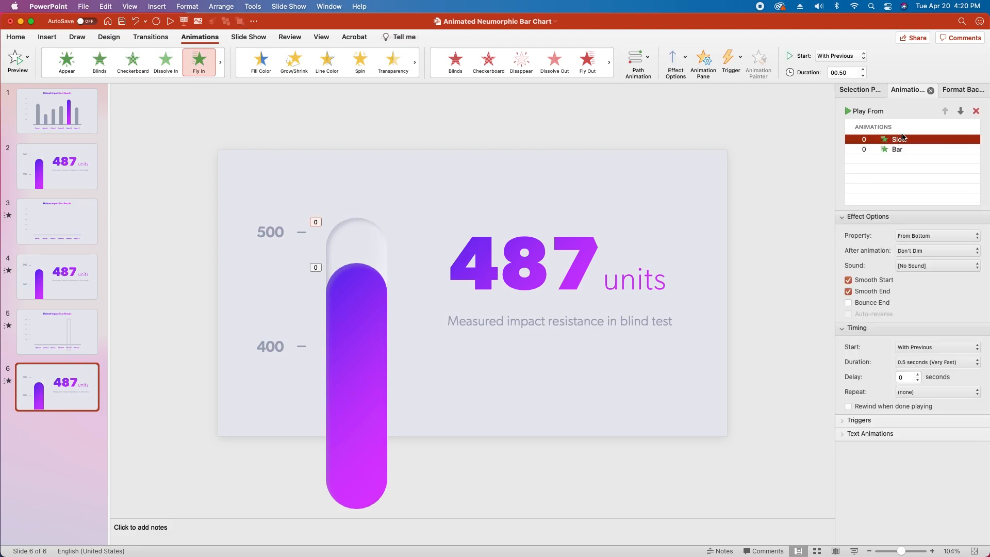
{"action": "left_click", "coordinate": [844, 73]}
{"action": "type", "text": "1"}
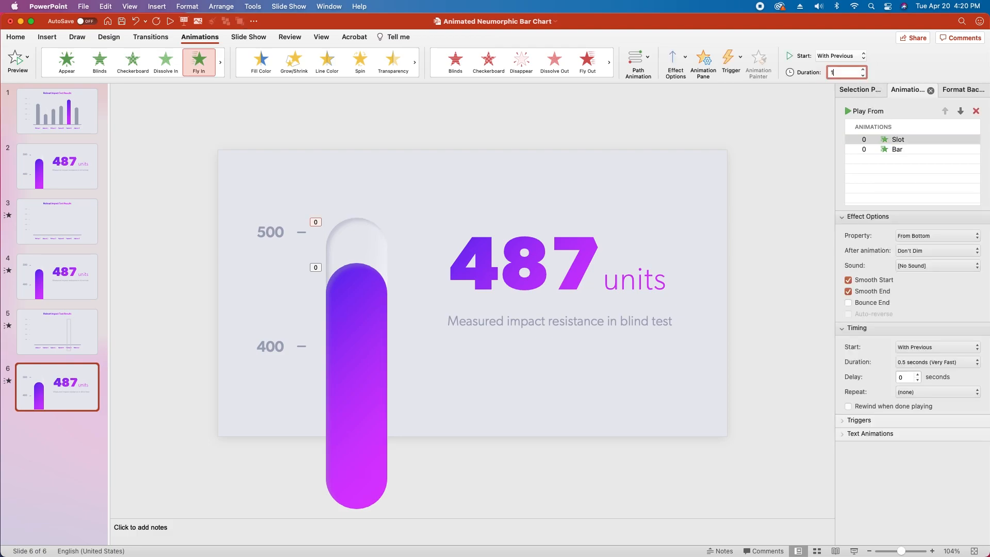
{"action": "type", "text": ".25"}
{"action": "key", "text": "Return"}
Set Bar's Fly In animation to a 1-second duration with a 0.25-second delay
{"action": "left_click", "coordinate": [351, 333]}
{"action": "left_click", "coordinate": [898, 149]}
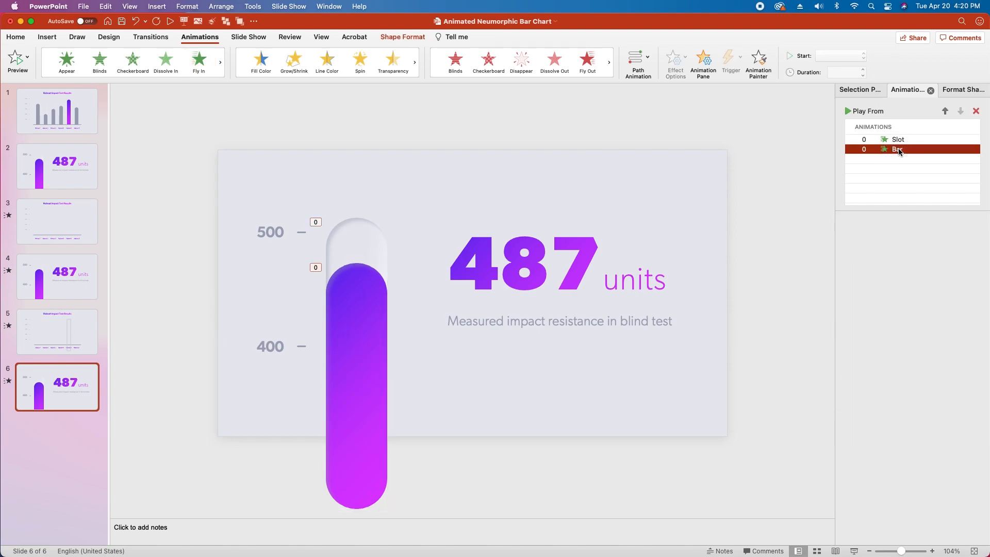
{"action": "left_click", "coordinate": [863, 69]}
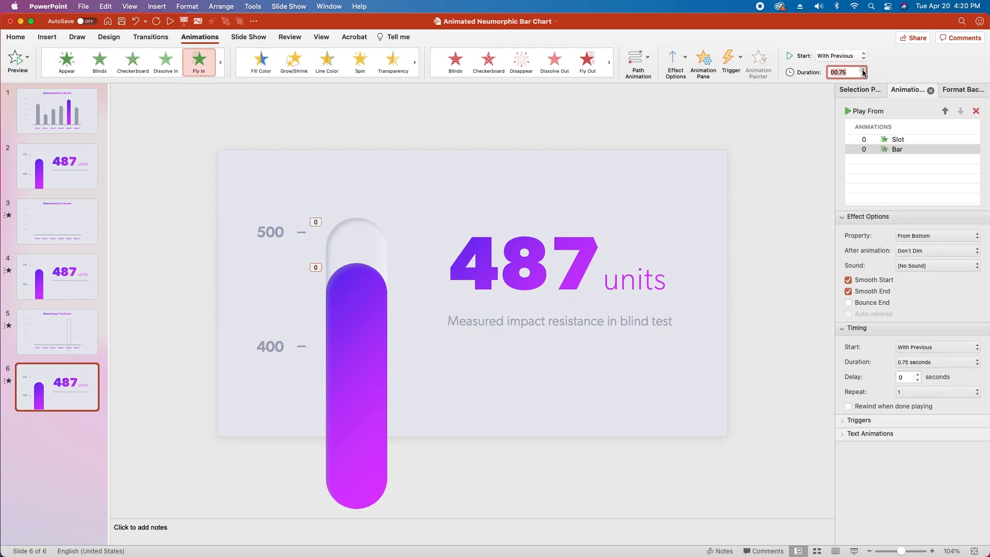
{"action": "left_click", "coordinate": [863, 70]}
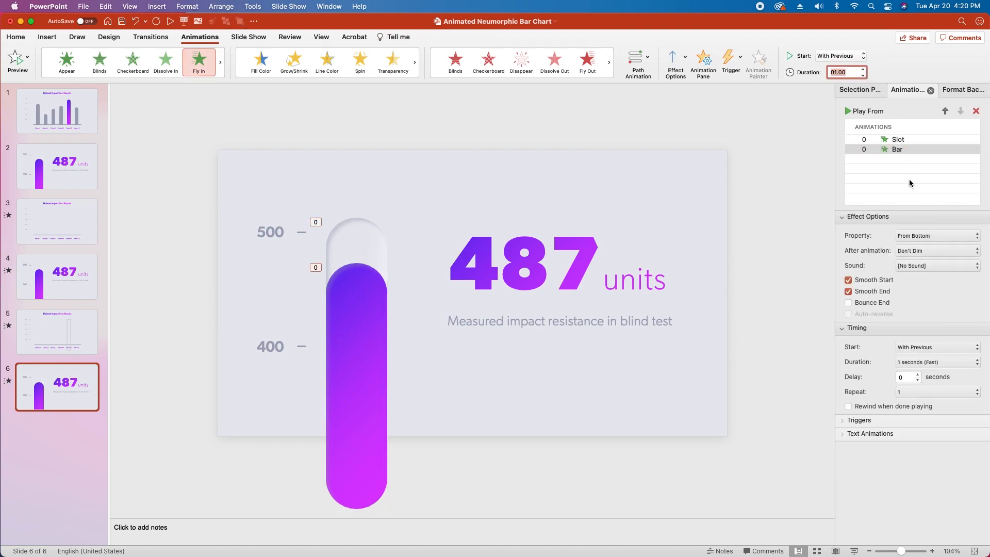
{"action": "left_click", "coordinate": [911, 378]}
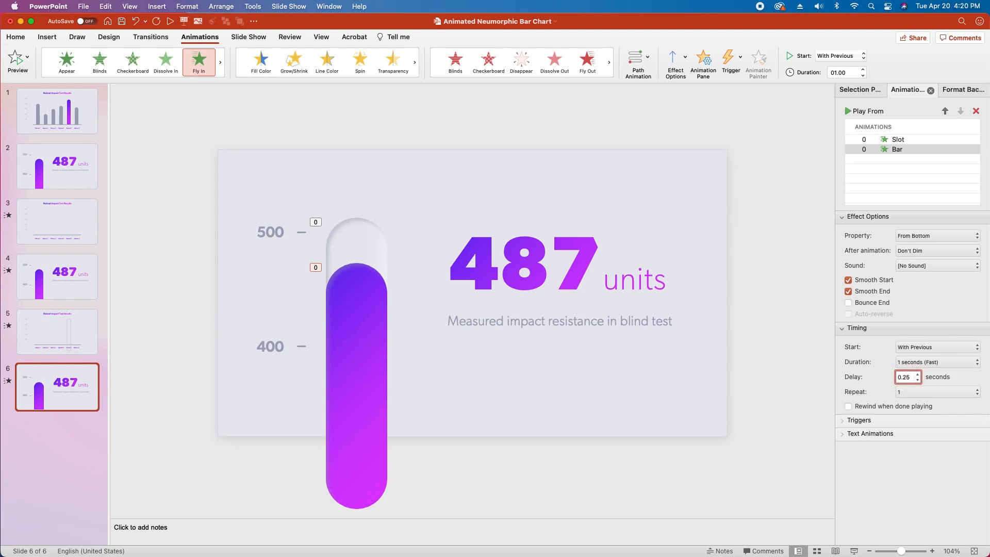
Add Fly In entrances with smooth start and end and a 0.75-second duration to the 500 and 400 scale labels
{"action": "left_click", "coordinate": [272, 239]}
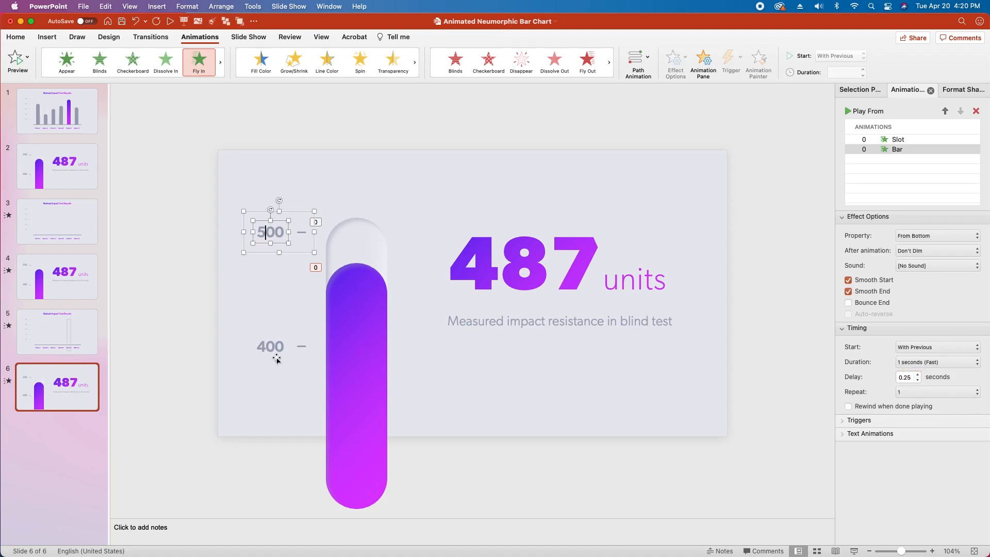
{"action": "left_click", "coordinate": [277, 356], "text": "shift"}
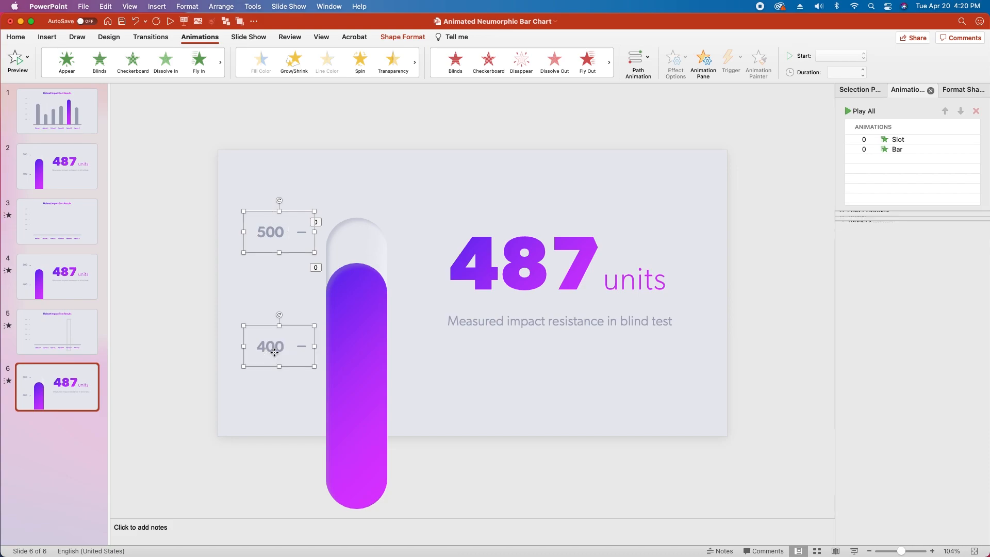
{"action": "left_click", "coordinate": [204, 66]}
{"action": "left_click", "coordinate": [849, 280]}
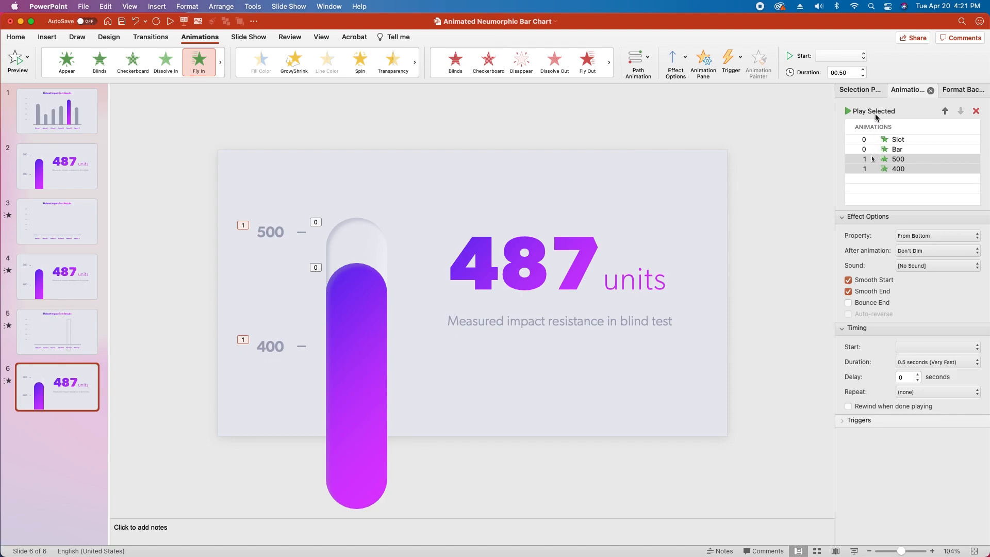
{"action": "left_click", "coordinate": [863, 69]}
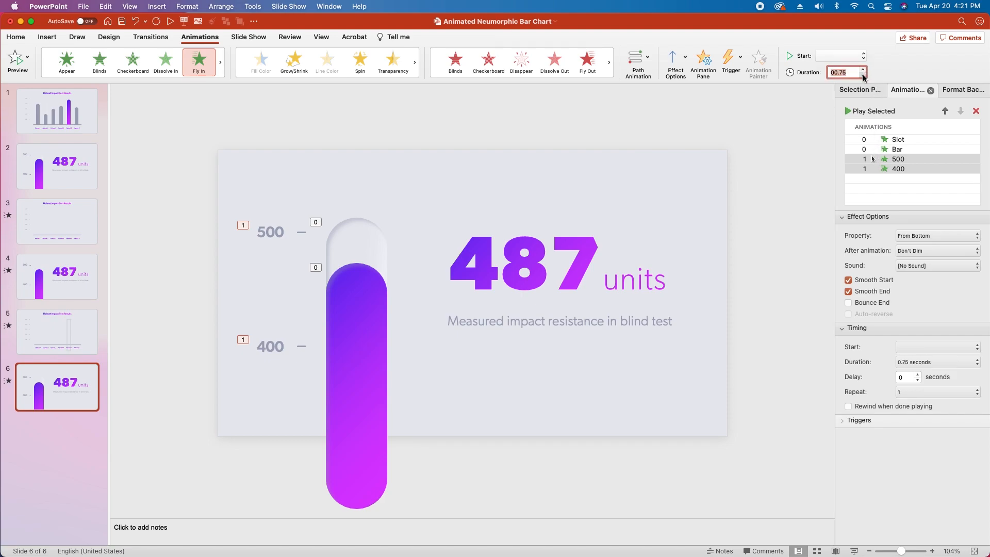
Set the 500 label's Fly In animation to start With Previous
{"action": "left_click", "coordinate": [897, 159]}
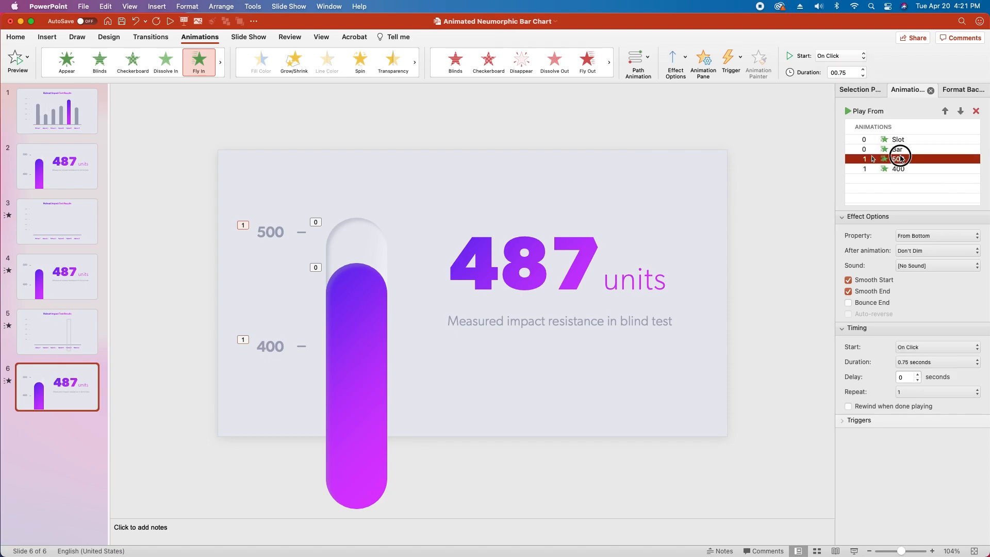
{"action": "left_click", "coordinate": [936, 347]}
{"action": "left_click", "coordinate": [931, 360]}
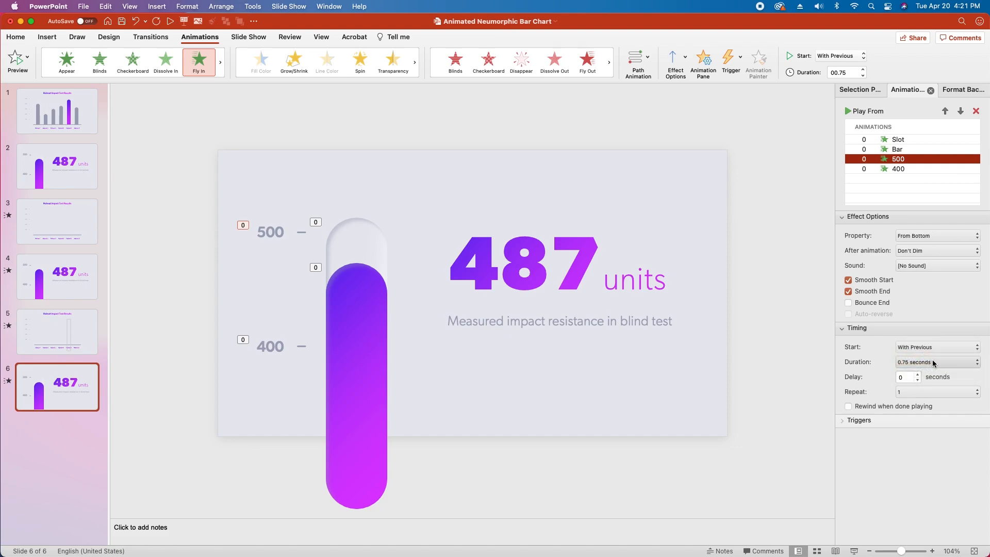
Set the delay of the 400 label's Fly In animation to 0.25 seconds
{"action": "left_click", "coordinate": [909, 169]}
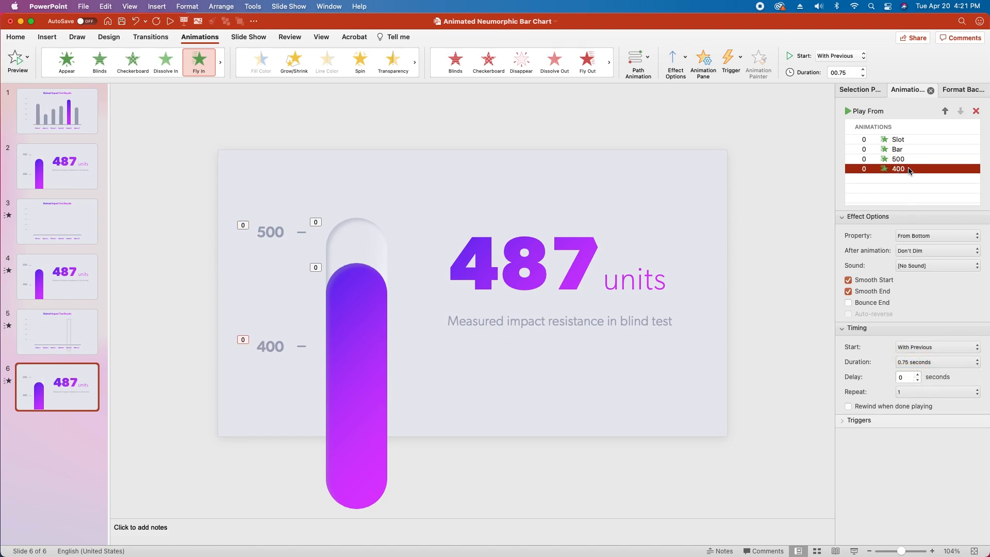
{"action": "left_click", "coordinate": [910, 378]}
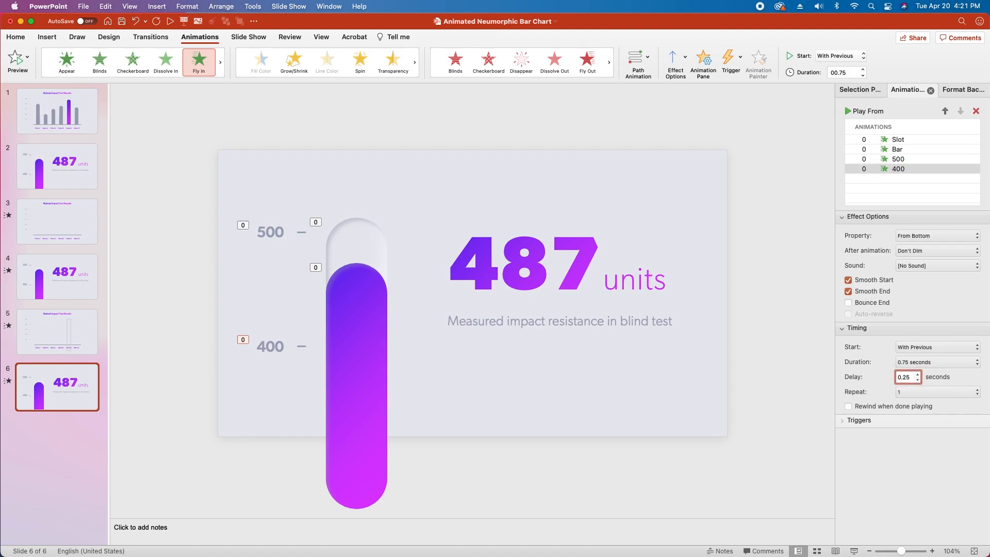
{"action": "key", "text": "super+a"}
Add a Wipe entrance from the bottom to the 487 units text, lasting 1 second and starting With Previous
{"action": "left_click", "coordinate": [499, 263]}
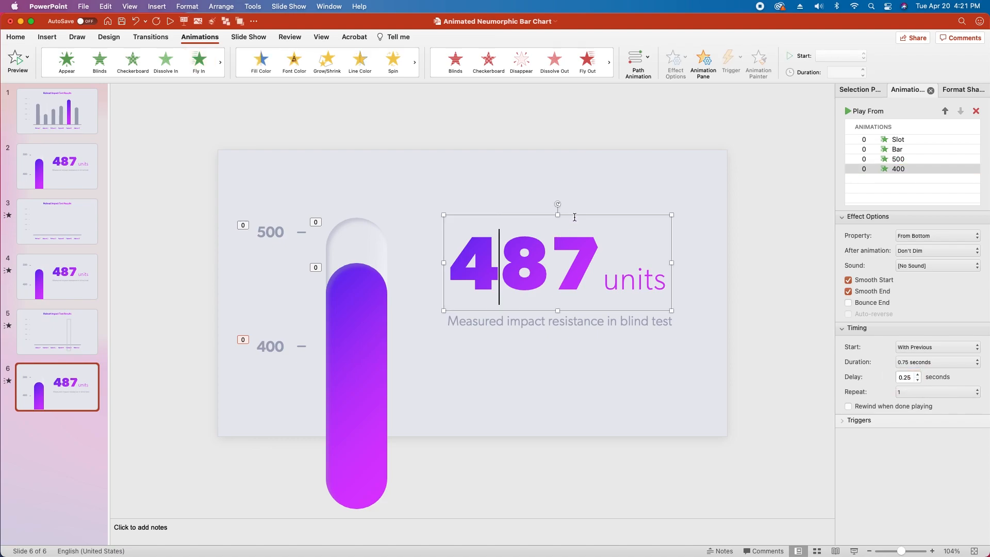
{"action": "left_click", "coordinate": [220, 62]}
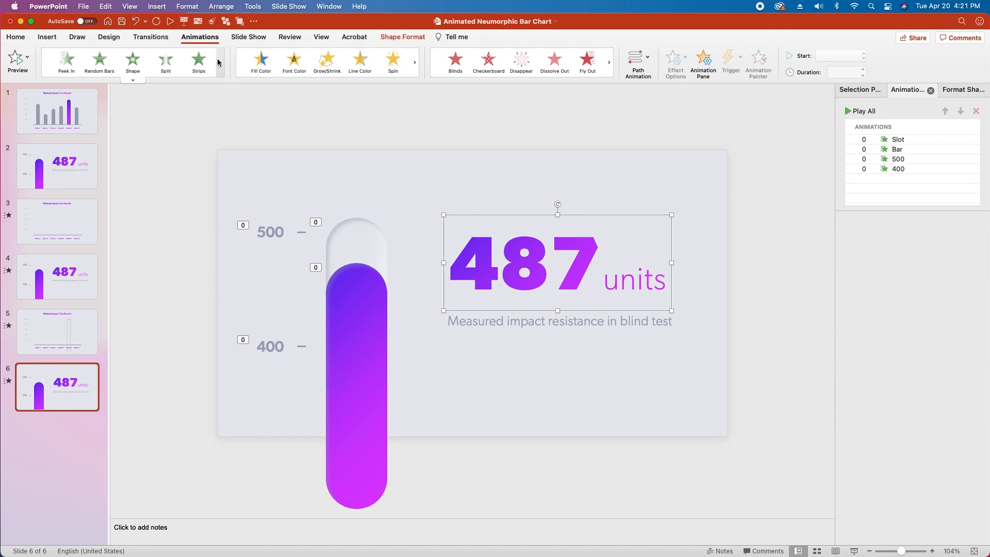
{"action": "left_click", "coordinate": [221, 62]}
{"action": "left_click", "coordinate": [132, 61]}
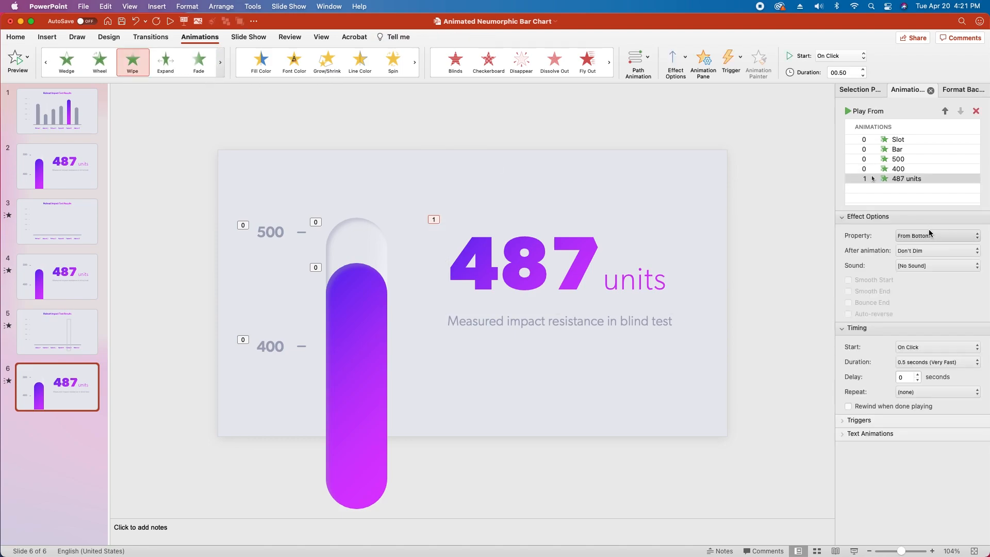
{"action": "left_click", "coordinate": [864, 70]}
{"action": "left_click", "coordinate": [863, 70]}
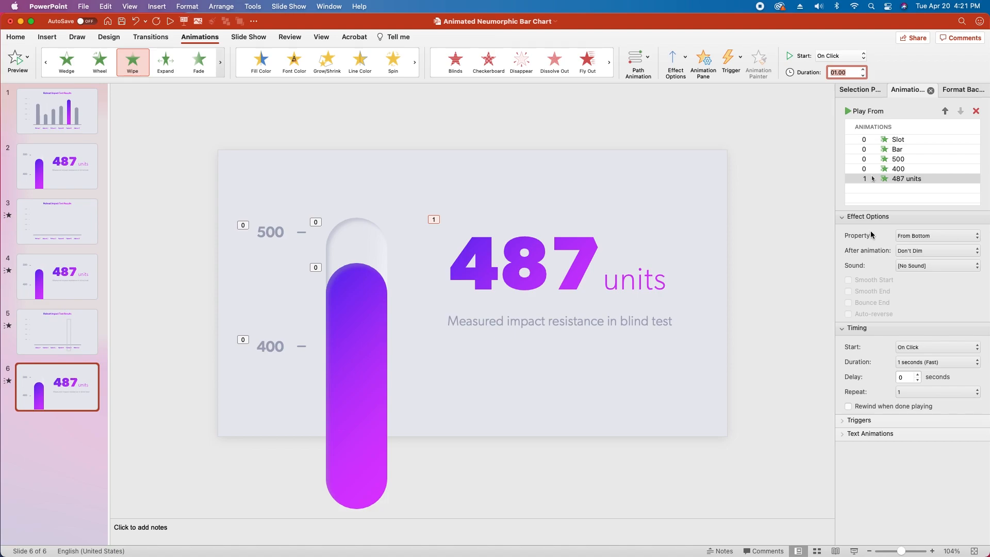
{"action": "left_click", "coordinate": [936, 347]}
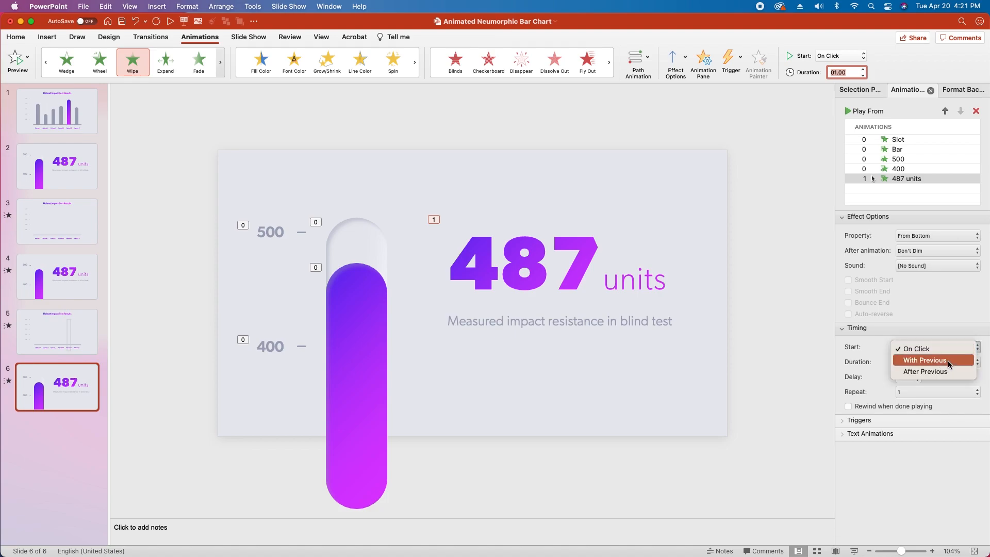
{"action": "left_click", "coordinate": [948, 360]}
Add a Fade entrance to the "Measured impact resistance in blind test" caption, starting With Previous with a 0.5-second delay
{"action": "left_click", "coordinate": [492, 323]}
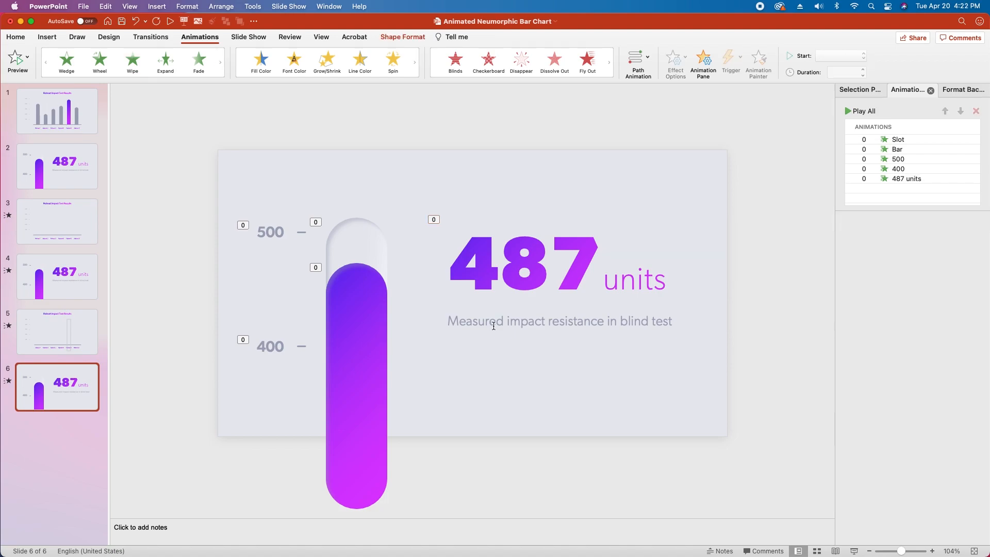
{"action": "left_click", "coordinate": [199, 60]}
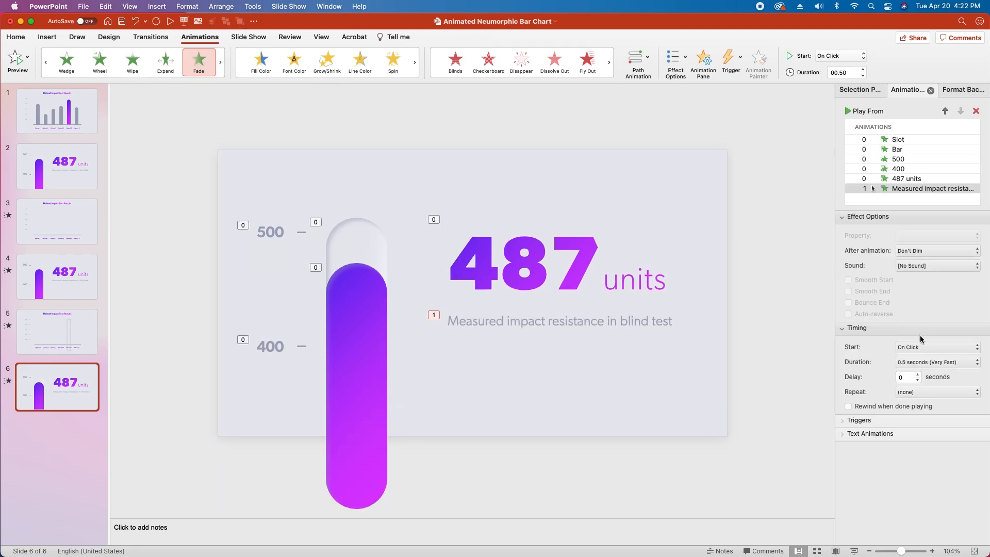
{"action": "left_click", "coordinate": [929, 347]}
{"action": "left_click", "coordinate": [930, 358]}
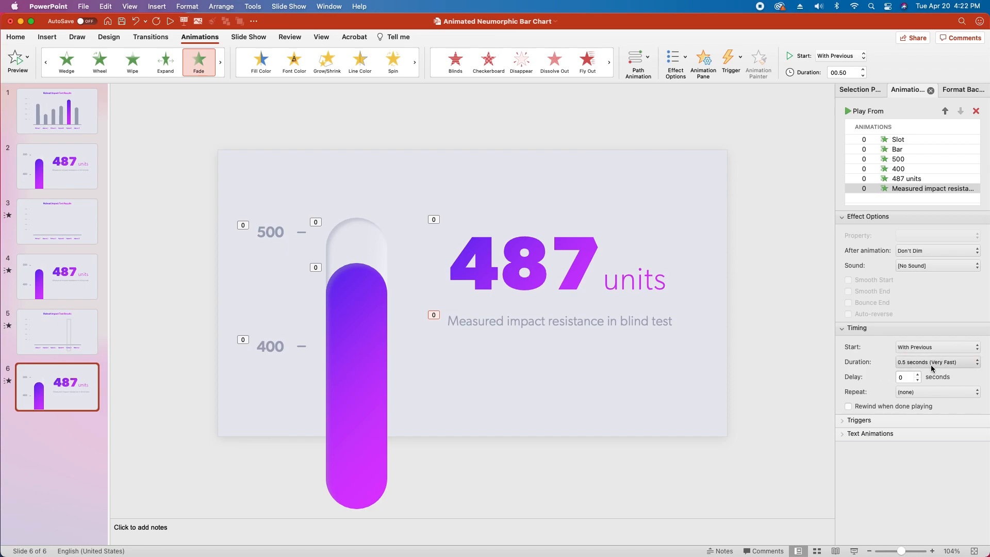
{"action": "left_click", "coordinate": [909, 379]}
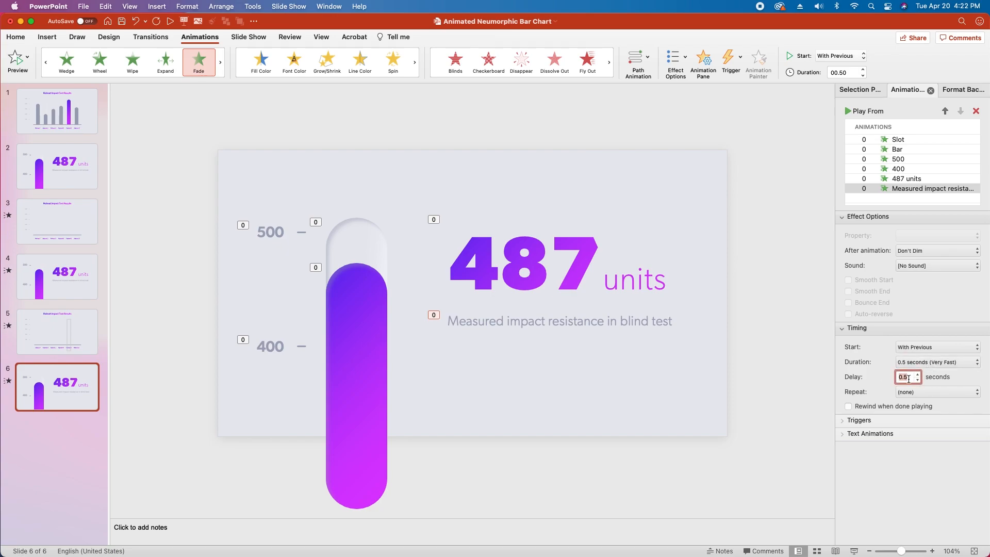
{"action": "type", "text": ".5"}
{"action": "left_click", "coordinate": [663, 376]}
Remove the outline from the slide zoom over the Helmet 5 column on slide 5 by setting it to No line
{"action": "key", "text": "Page_Up"}
{"action": "left_click", "coordinate": [555, 262]}
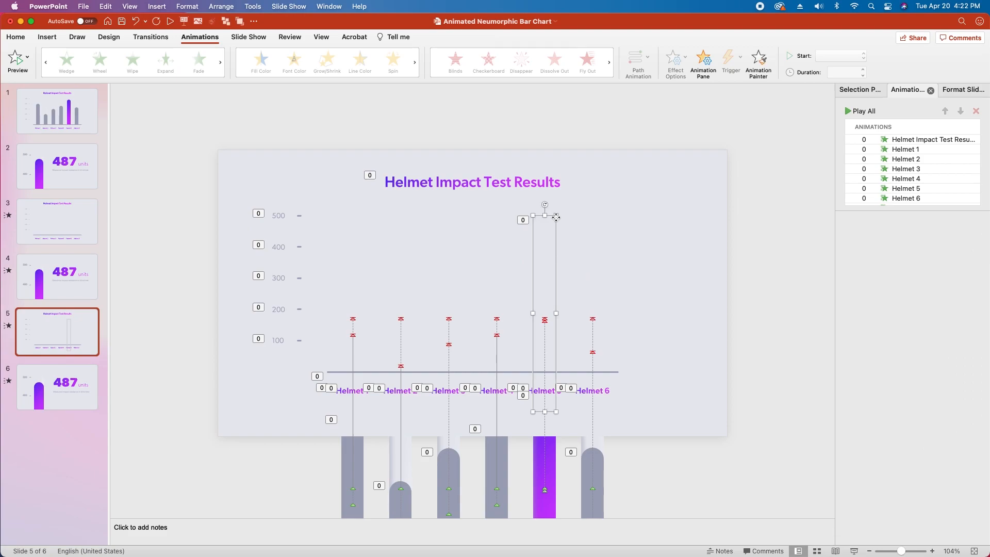
{"action": "left_click", "coordinate": [959, 91]}
{"action": "left_click", "coordinate": [852, 114]}
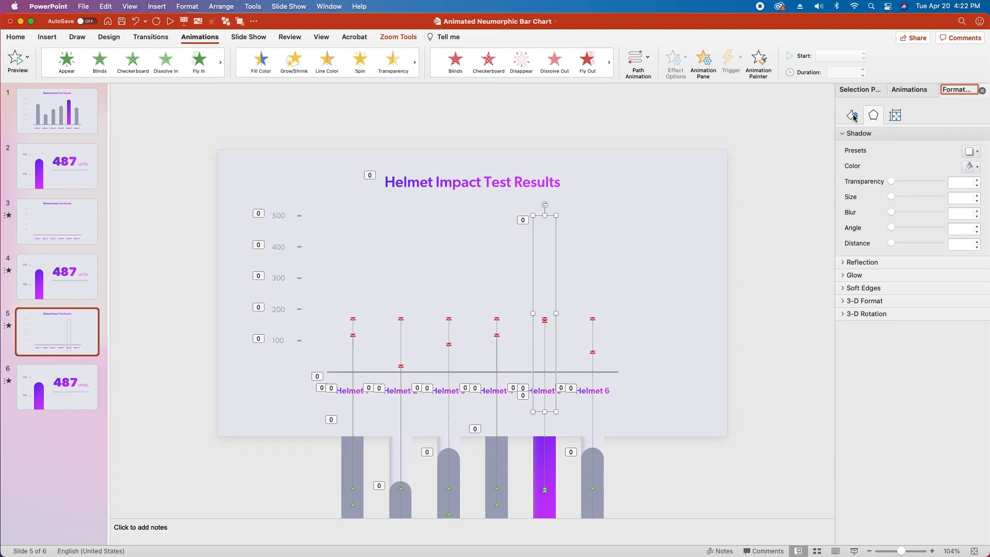
{"action": "left_click", "coordinate": [848, 225]}
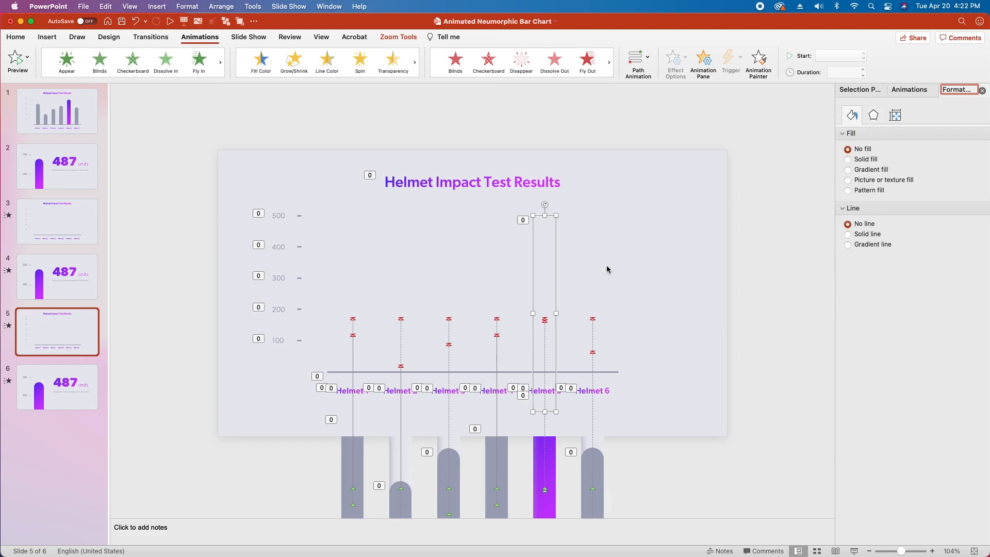
{"action": "left_click", "coordinate": [681, 243]}
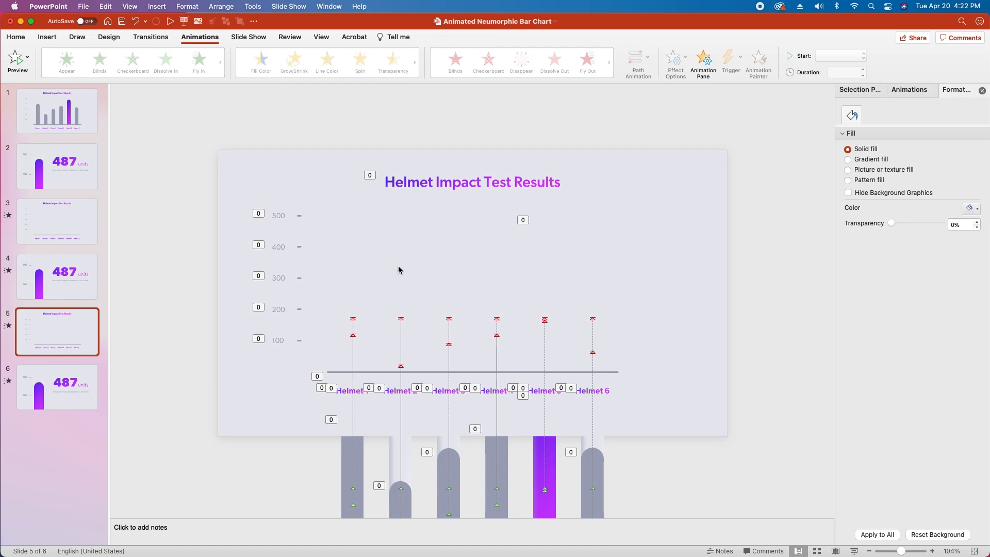
Play the slide show and follow the invisible zoom on the Helmet 5 bar to check the 487 units slide's animations
{"action": "key", "text": "super+shift+Return"}
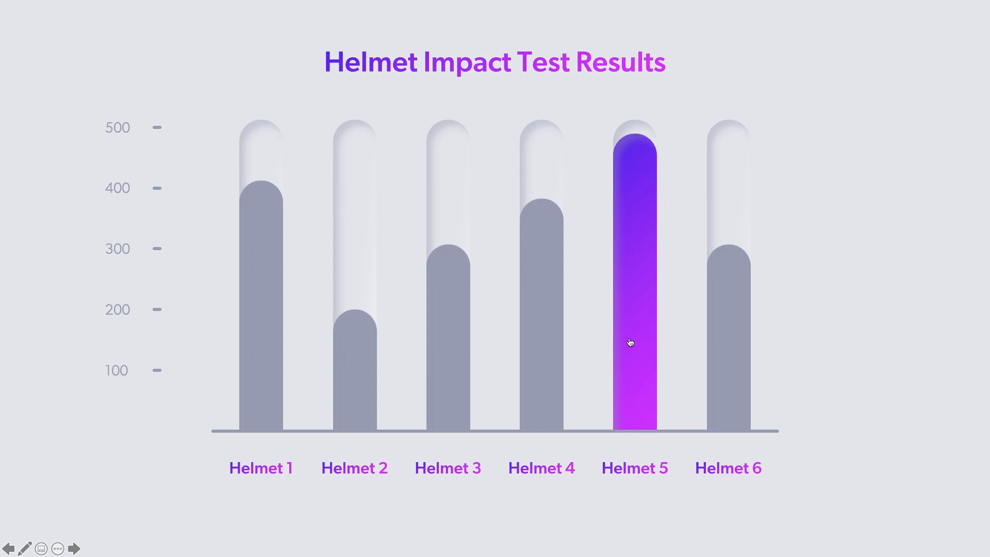
{"action": "left_click", "coordinate": [635, 222]}
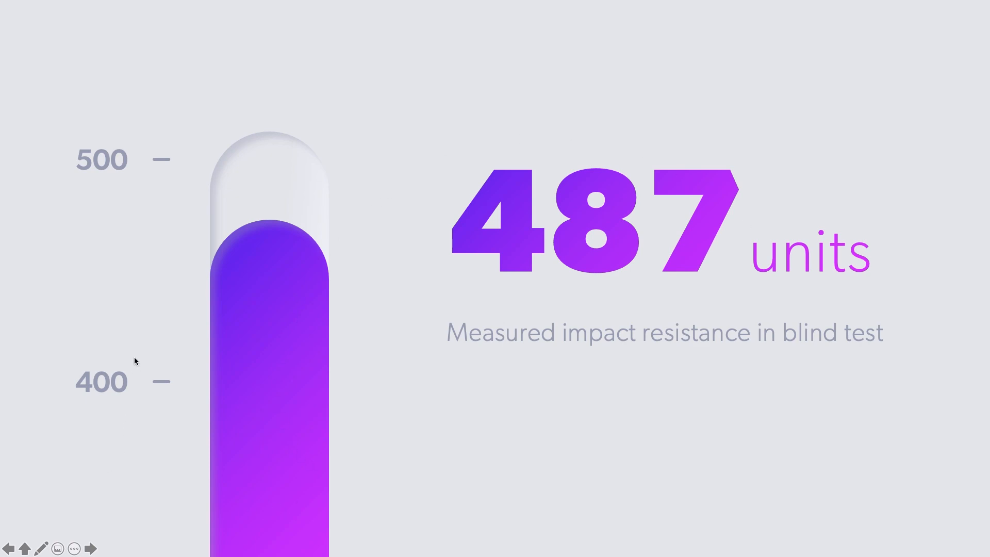
{"action": "left_click", "coordinate": [76, 269]}
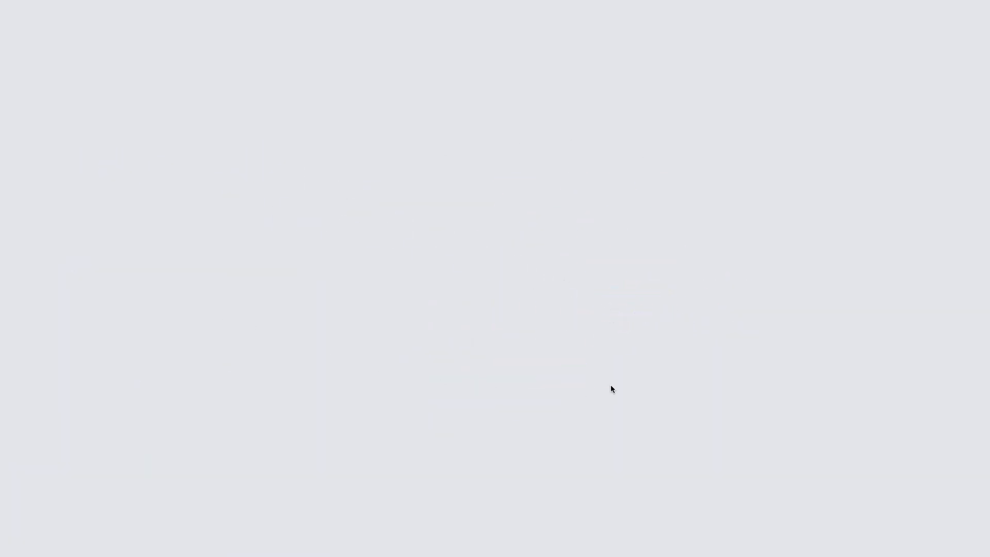